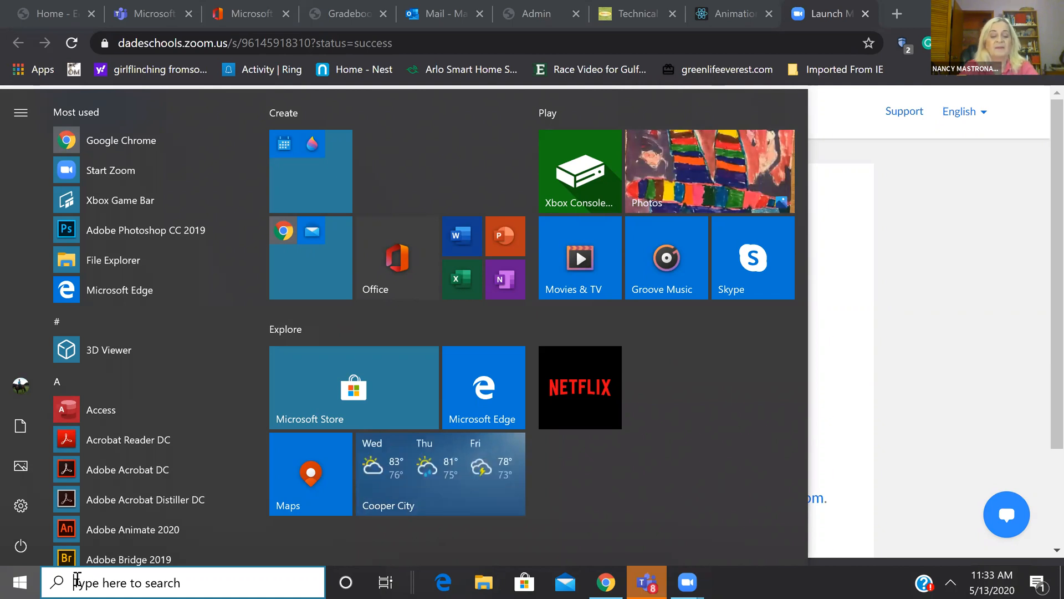
# Search the computer for paint and open the Paint app.
pyautogui.click(77, 580)
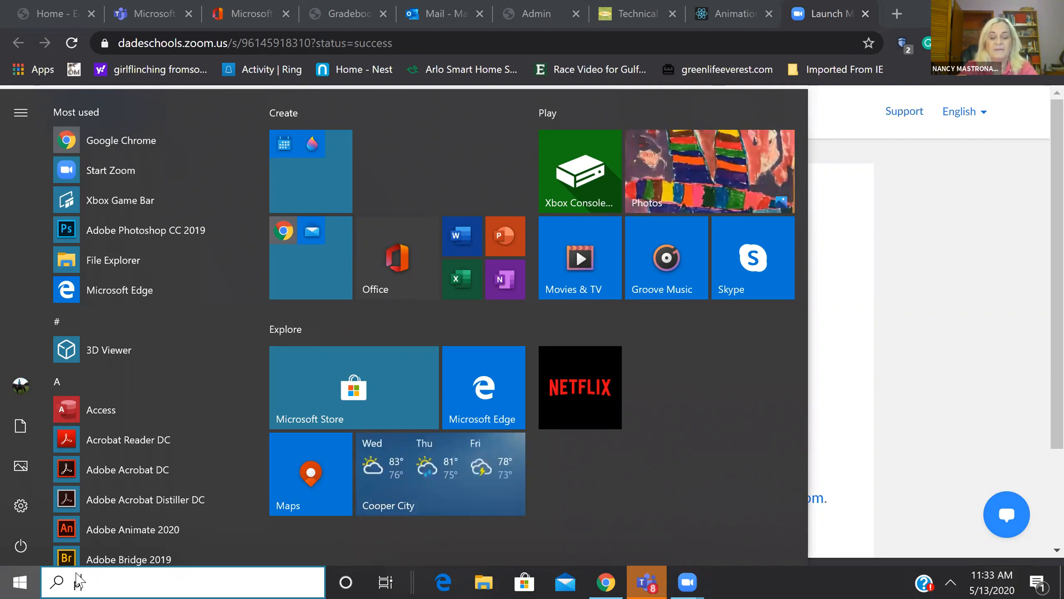
pyautogui.write('paint')
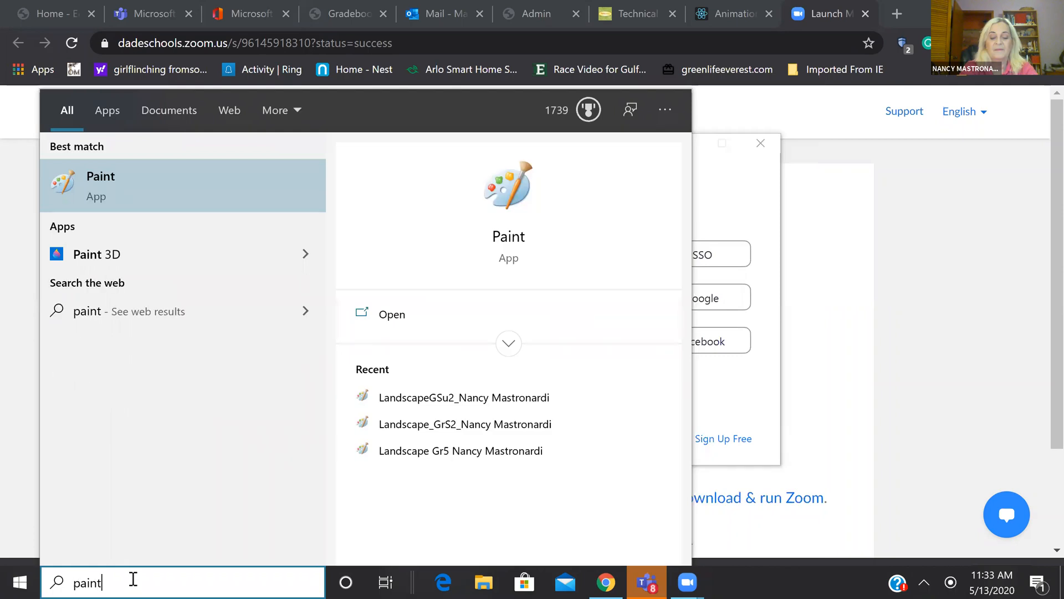
pyautogui.click(508, 195)
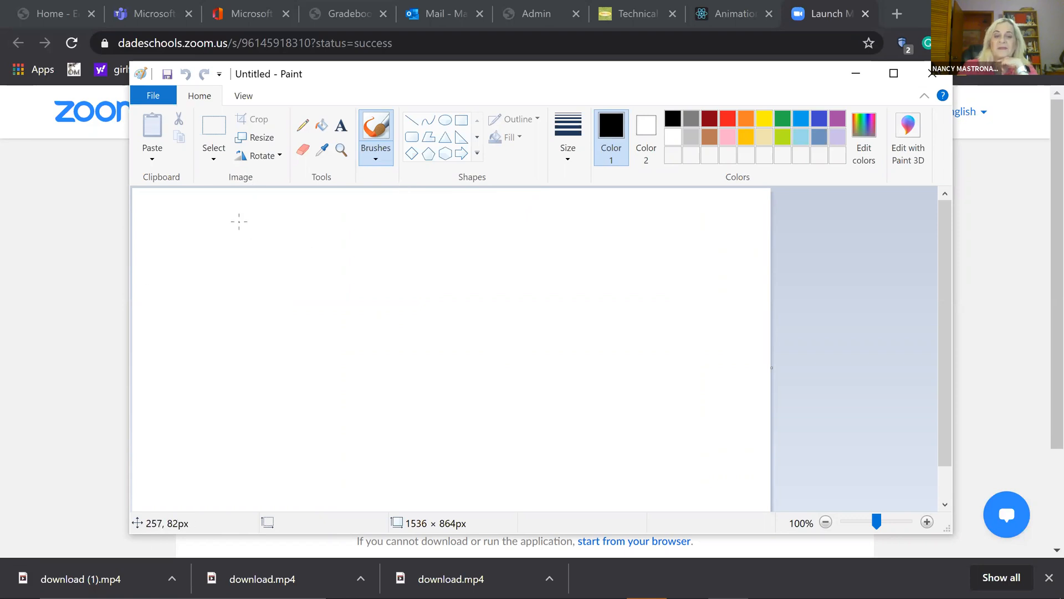
# Draw a wavy black line across the canvas with the Pencil at its thickest size.
pyautogui.click(303, 126)
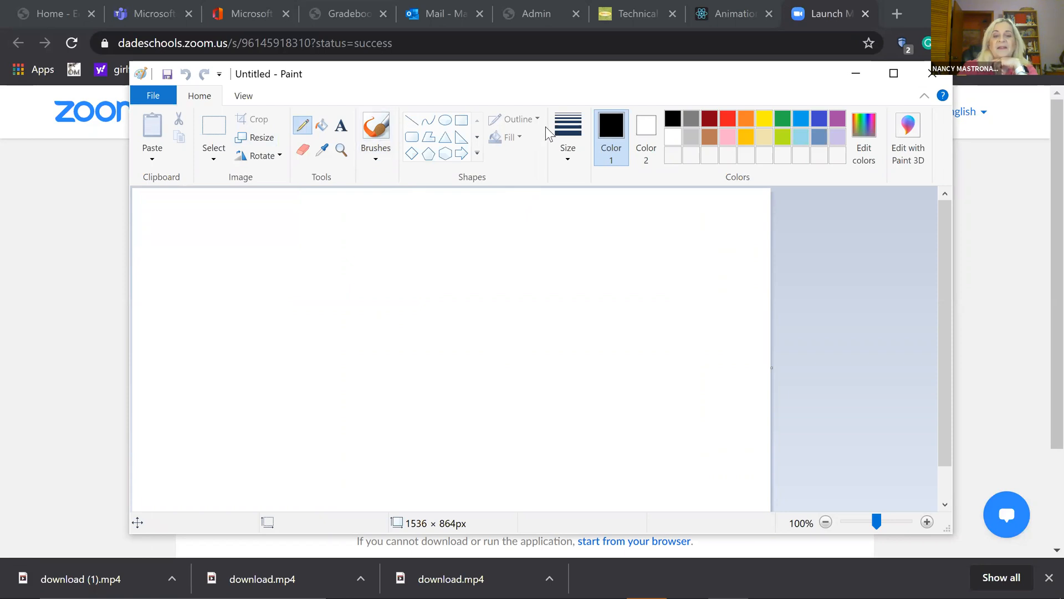
pyautogui.click(568, 159)
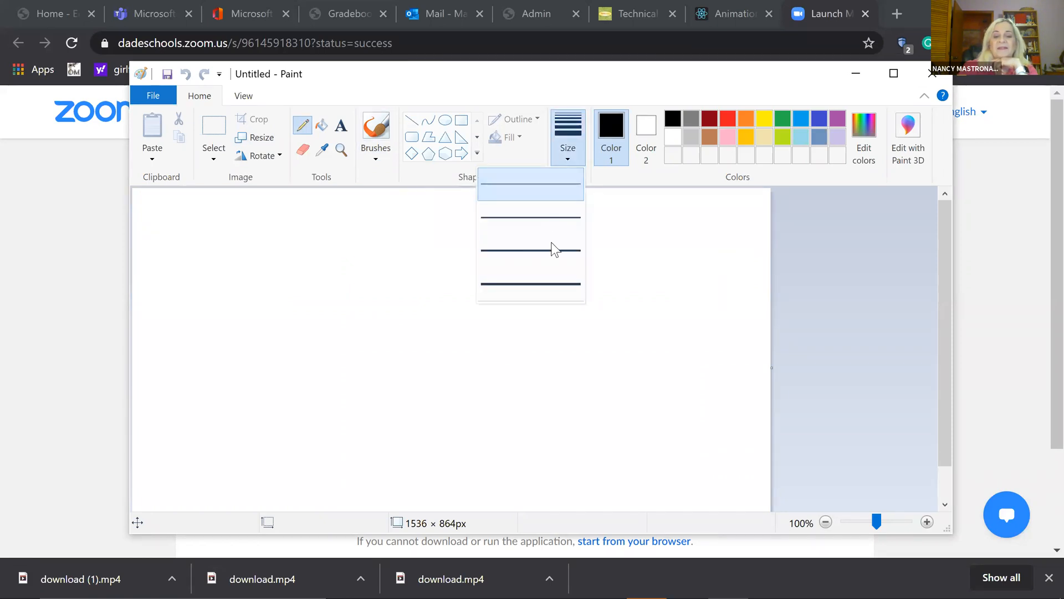
pyautogui.click(555, 279)
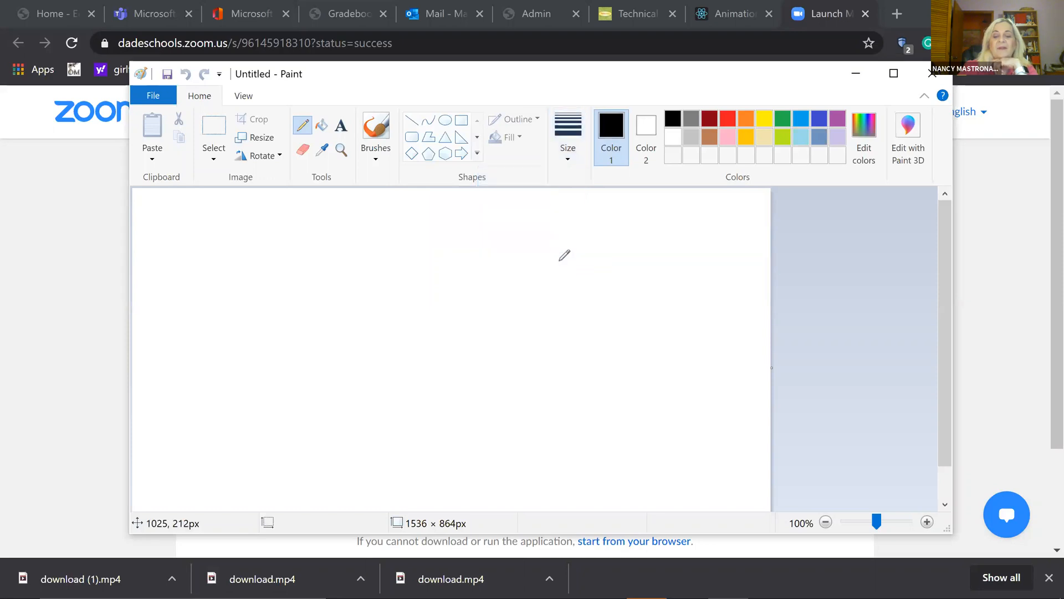
pyautogui.click(567, 122)
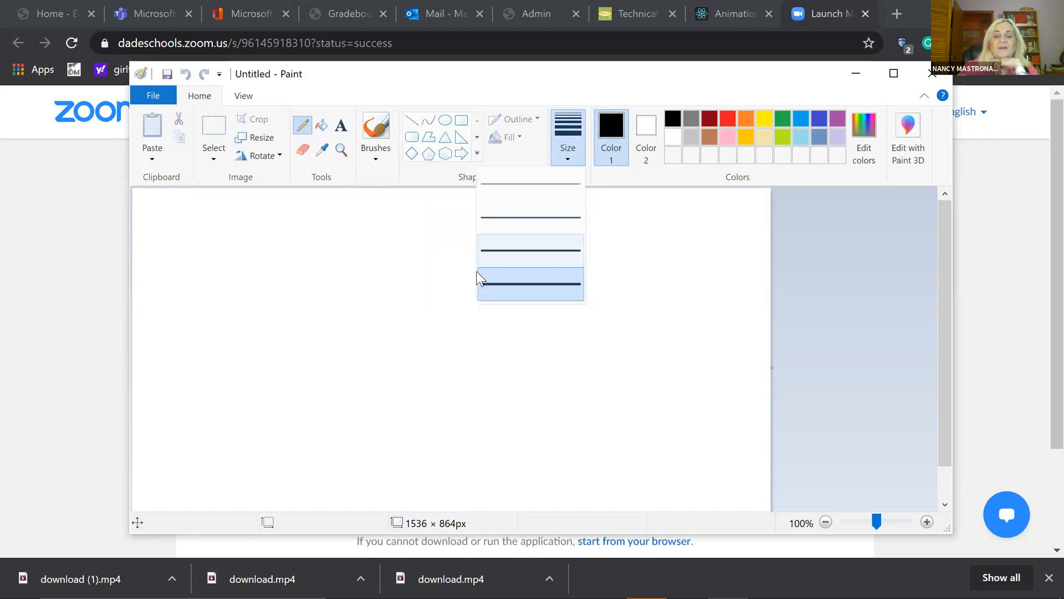
pyautogui.click(269, 326)
pyautogui.moveTo(265, 332)
pyautogui.mouseDown()
pyautogui.moveTo(287, 308)
pyautogui.moveTo(366, 300)
pyautogui.moveTo(439, 314)
pyautogui.moveTo(492, 296)
pyautogui.moveTo(565, 291)
pyautogui.mouseUp()
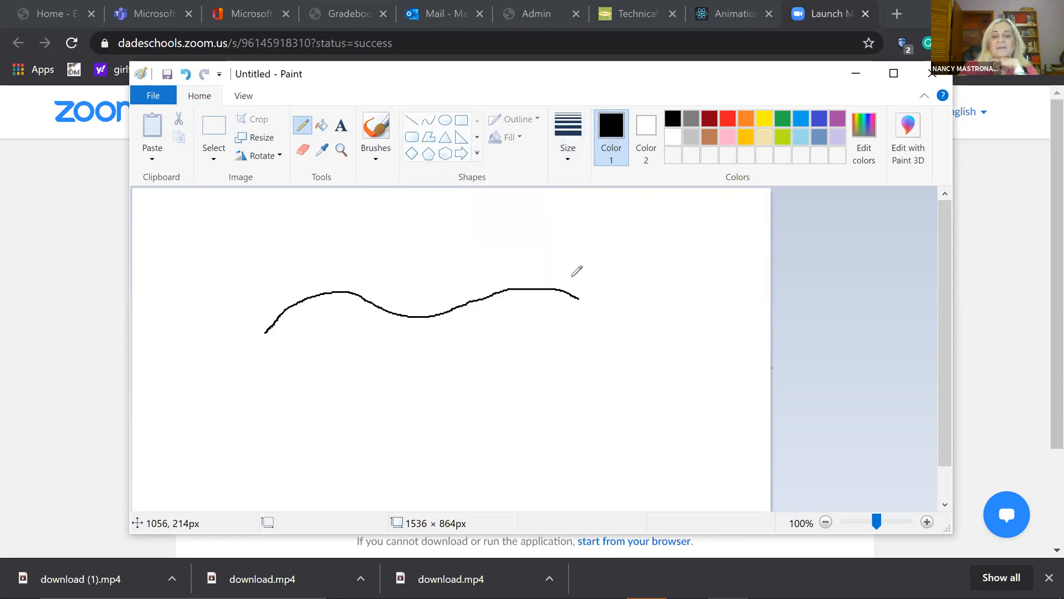
# Draw a second wavy line above the first with the Pencil at its thinnest size, and undo both pencil lines.
pyautogui.click(571, 159)
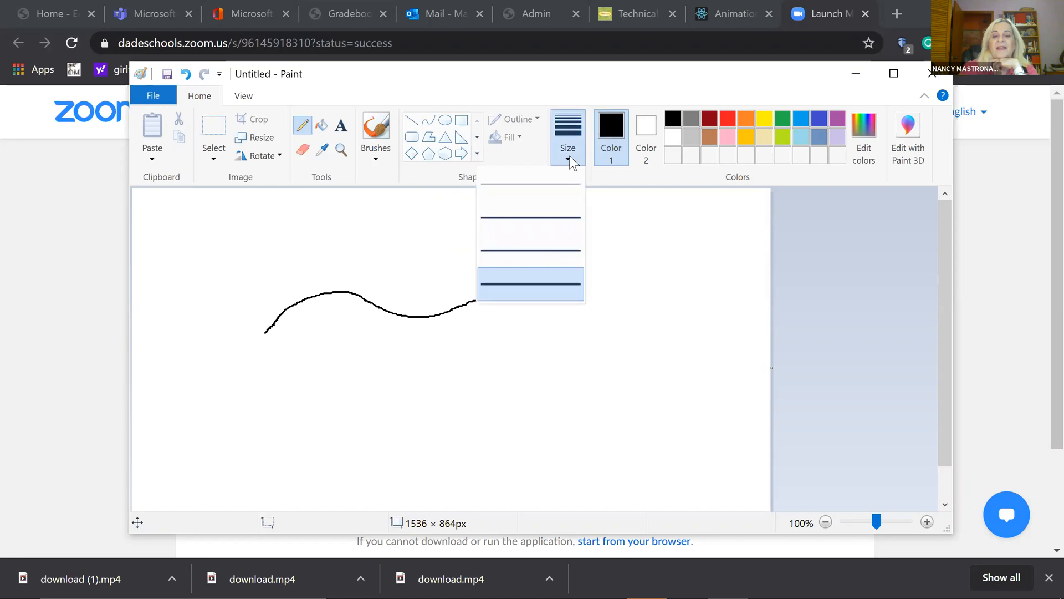
pyautogui.click(553, 183)
pyautogui.moveTo(299, 250)
pyautogui.mouseDown()
pyautogui.moveTo(369, 255)
pyautogui.moveTo(438, 239)
pyautogui.moveTo(570, 237)
pyautogui.mouseUp()
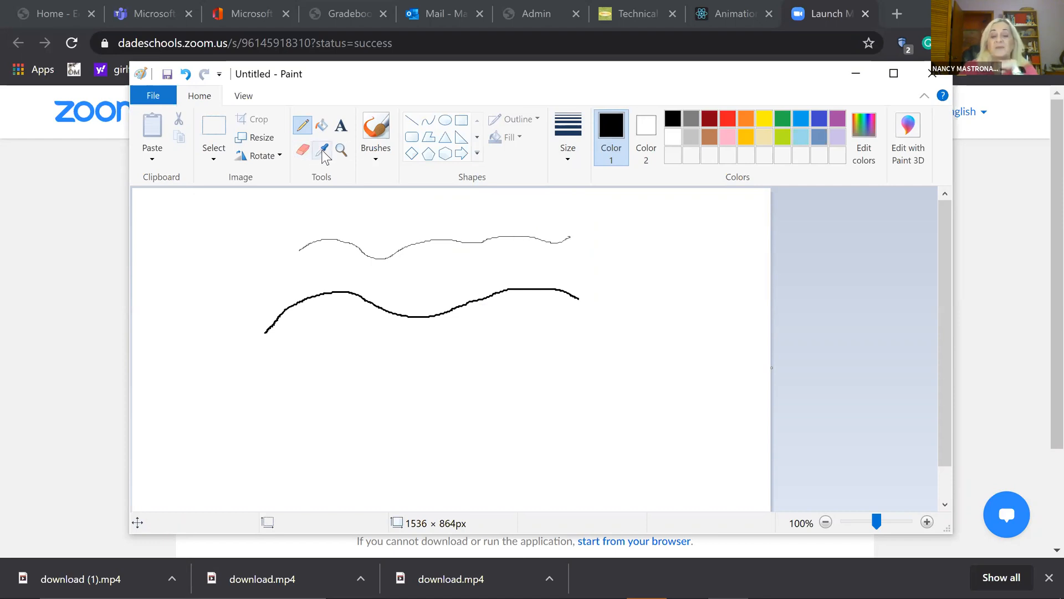
pyautogui.click(186, 75)
pyautogui.click(186, 76)
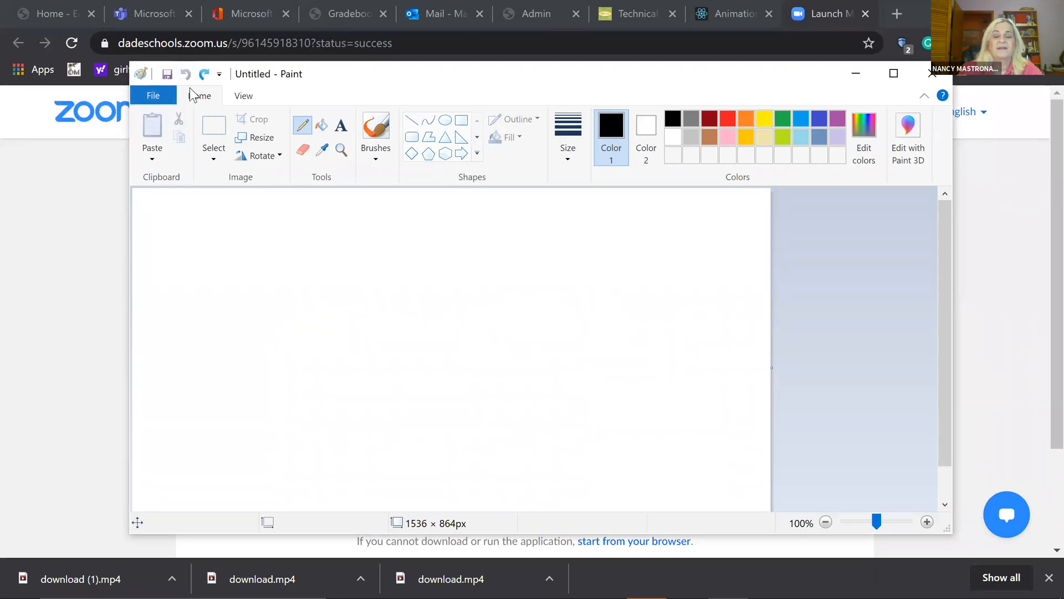
# Draw two wavy black lines side by side with the basic Brush, the second one at the thickest size.
pyautogui.click(377, 123)
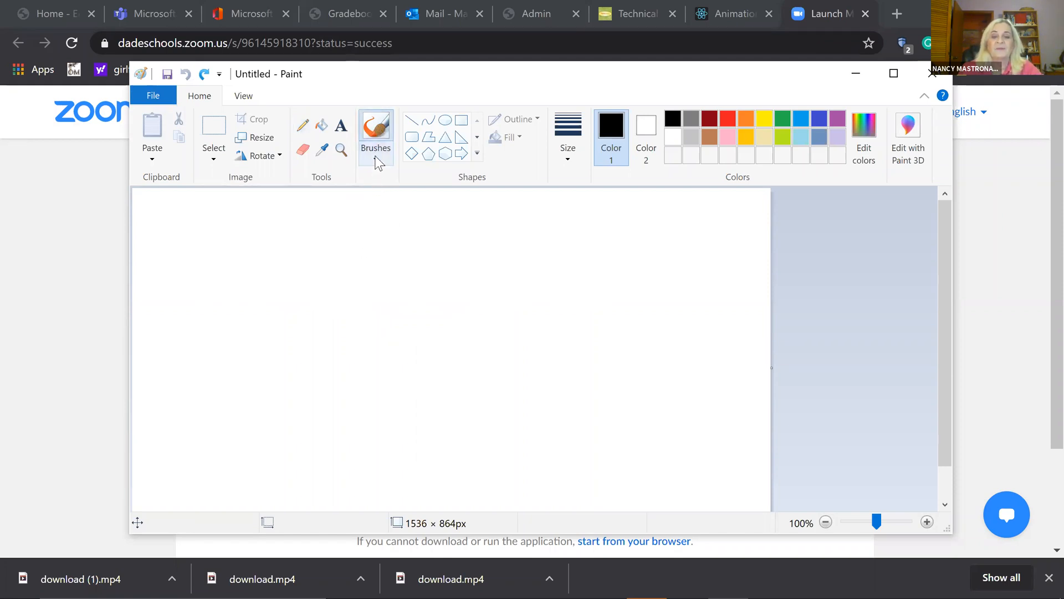
pyautogui.click(376, 158)
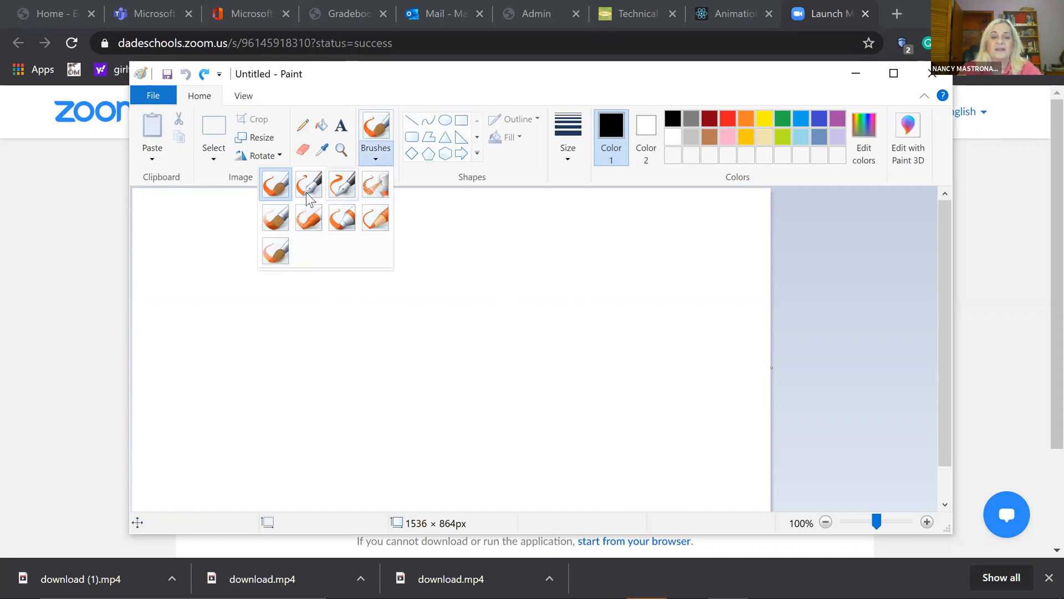
pyautogui.click(275, 183)
pyautogui.moveTo(256, 250)
pyautogui.mouseDown()
pyautogui.moveTo(312, 266)
pyautogui.moveTo(357, 238)
pyautogui.moveTo(412, 268)
pyautogui.moveTo(442, 258)
pyautogui.mouseUp()
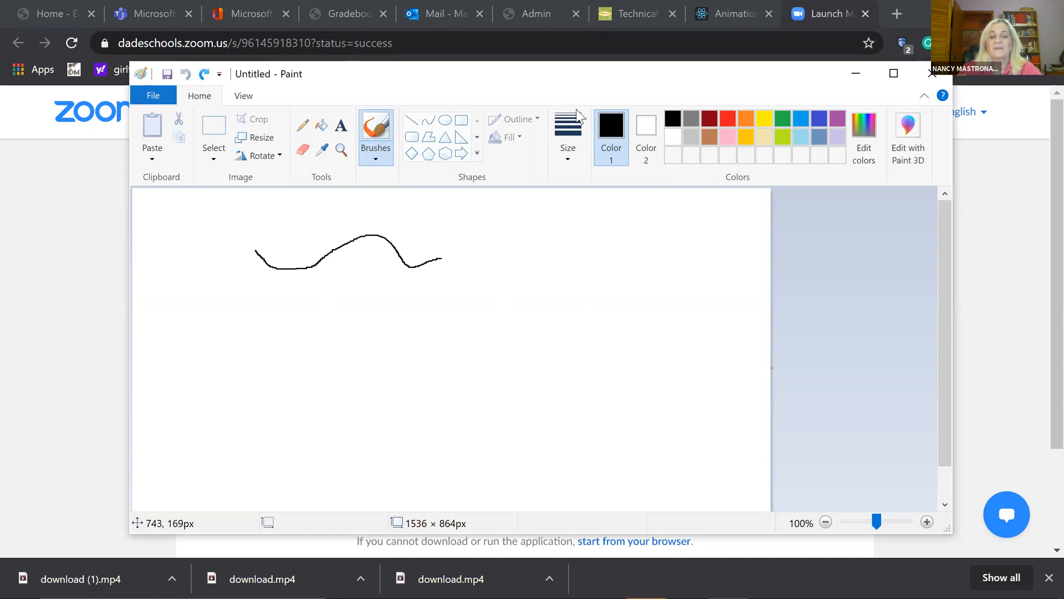
pyautogui.click(567, 160)
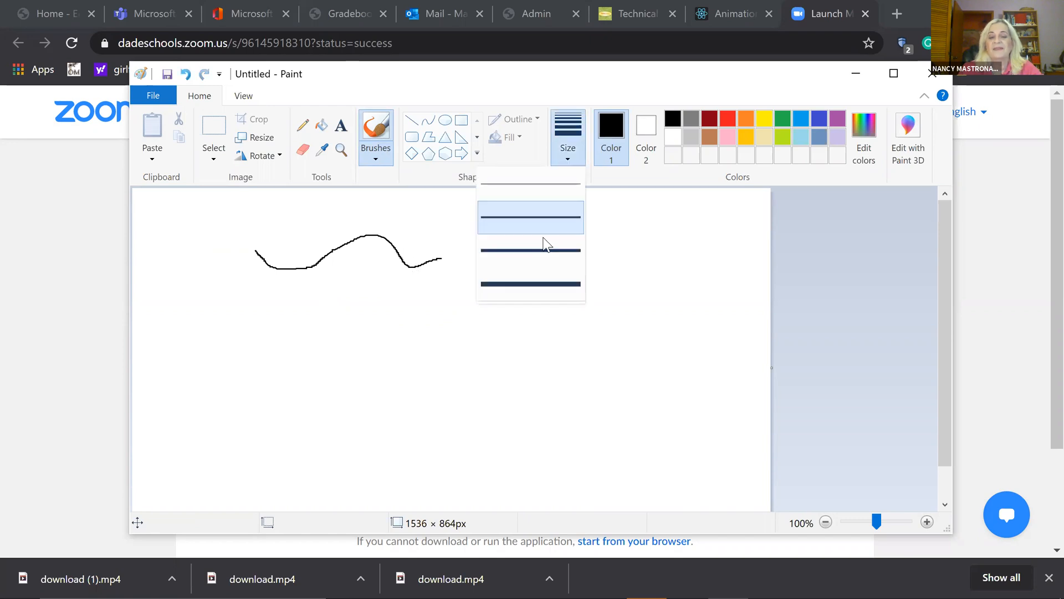
pyautogui.click(541, 280)
pyautogui.moveTo(448, 230); pyautogui.dragTo(607, 238)
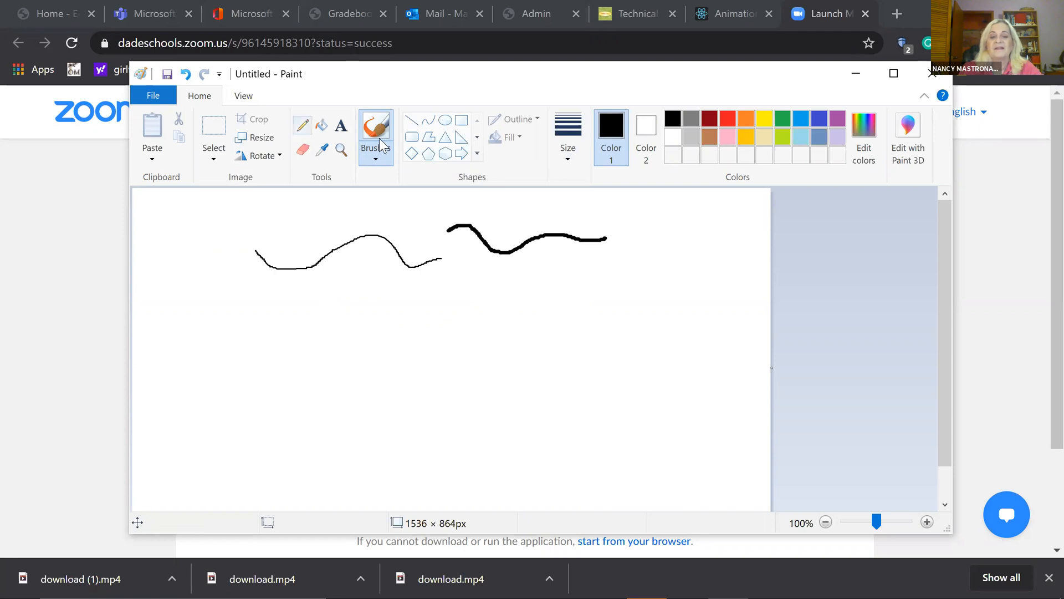
# Draw a wavy black line below the others with the Airbrush, and undo all three brush lines.
pyautogui.click(377, 158)
pyautogui.click(376, 182)
pyautogui.moveTo(366, 319)
pyautogui.mouseDown()
pyautogui.moveTo(392, 306)
pyautogui.moveTo(553, 300)
pyautogui.mouseUp()
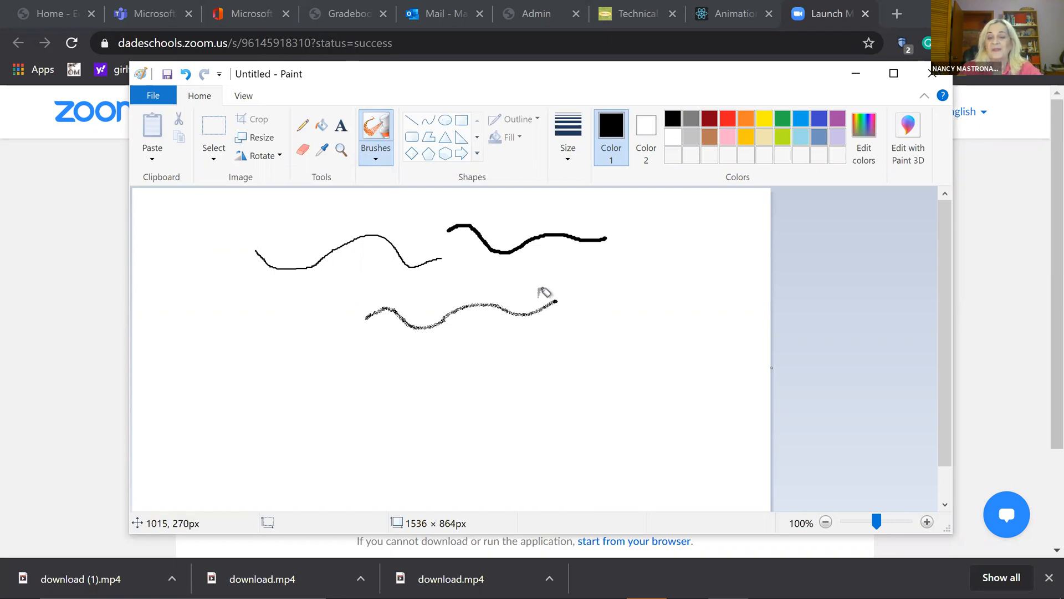
pyautogui.click(187, 74)
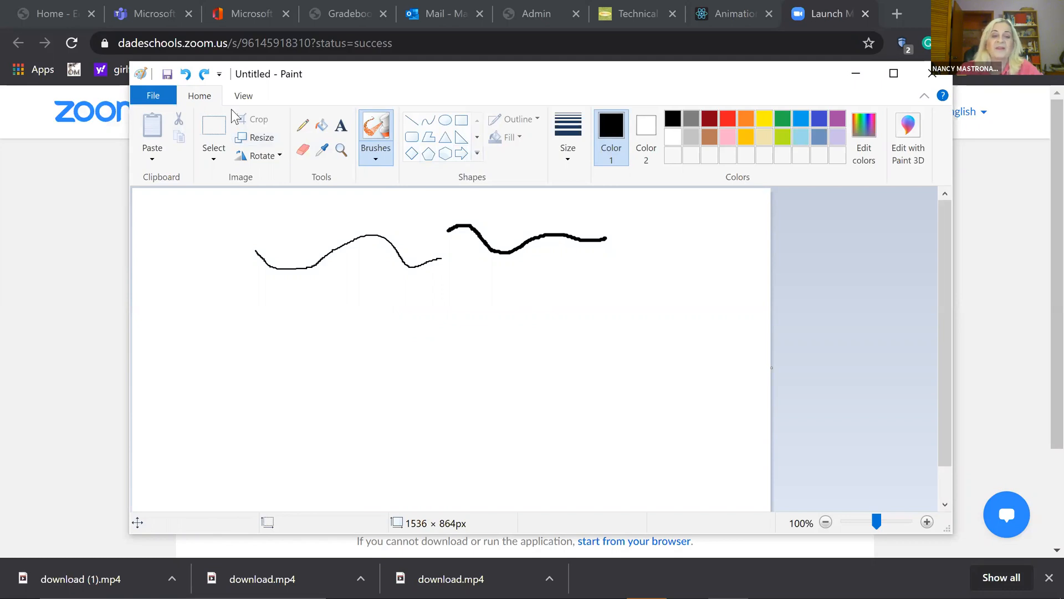
pyautogui.click(186, 75)
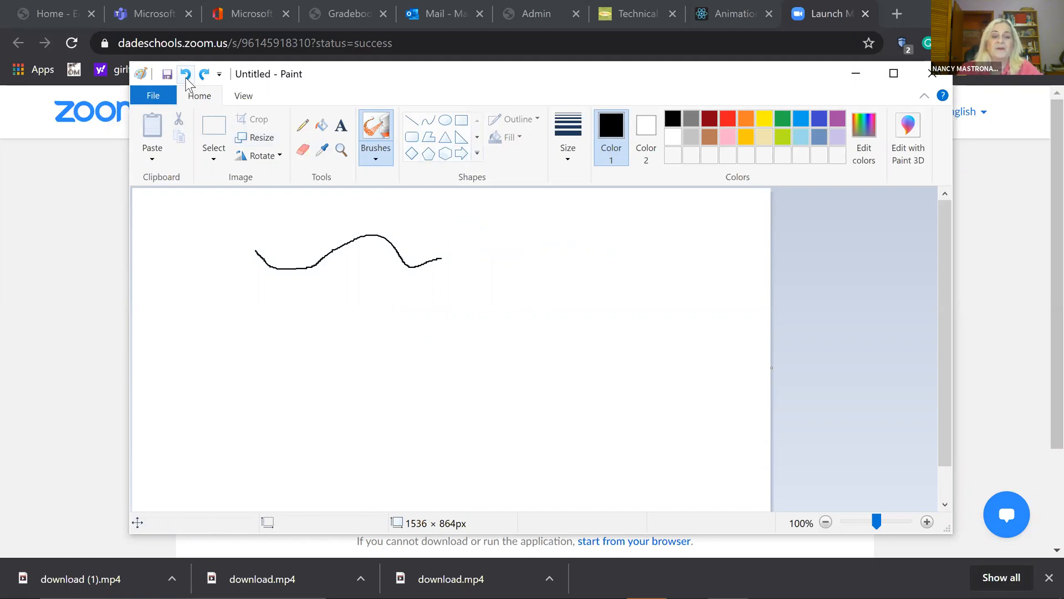
pyautogui.click(186, 75)
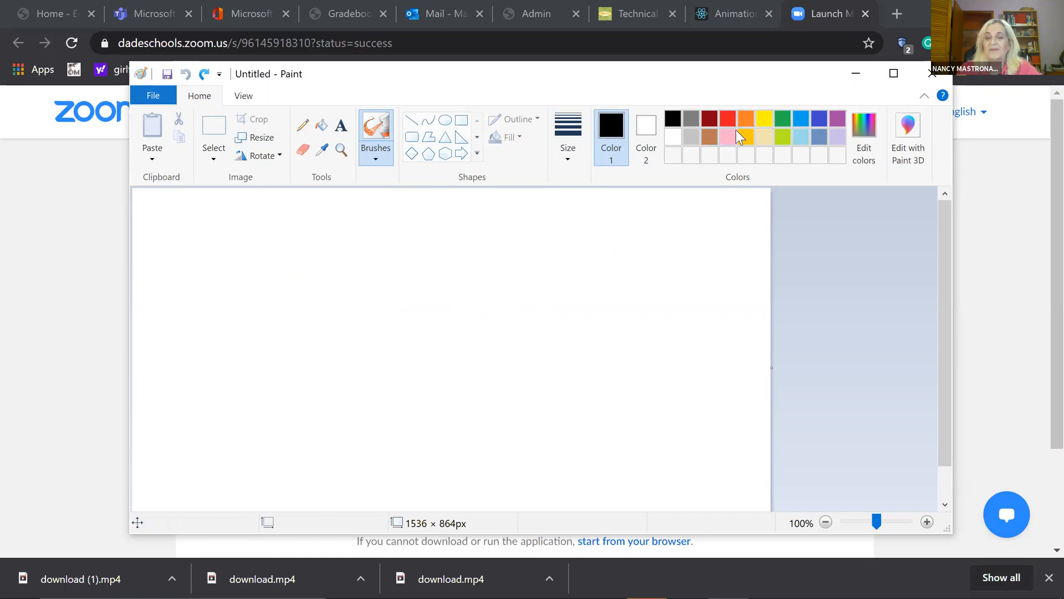
# Set Color 1 to purple and return to the Paint window.
pyautogui.click(835, 121)
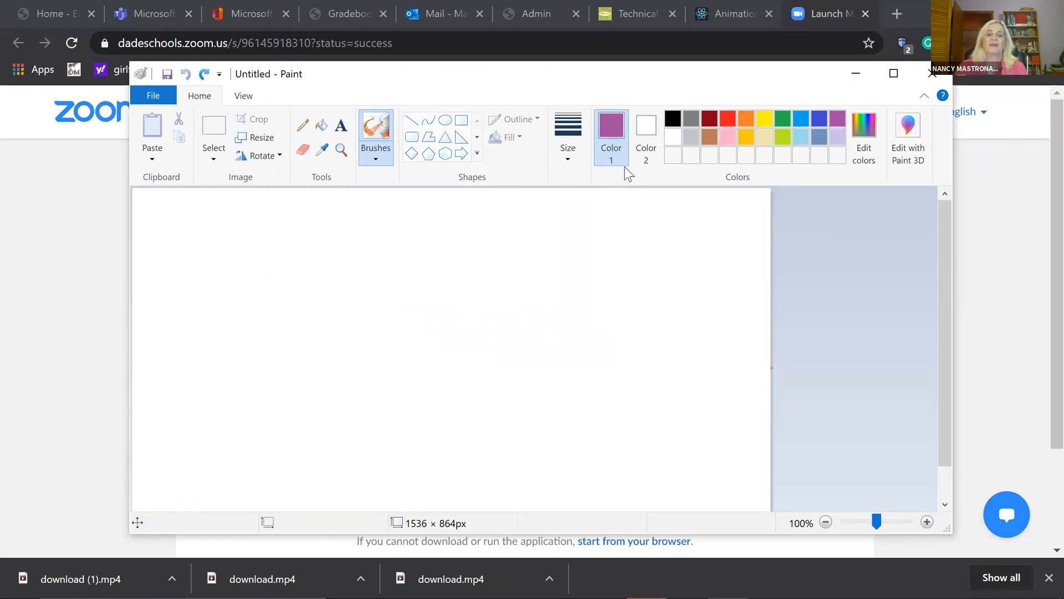
pyautogui.click(976, 121)
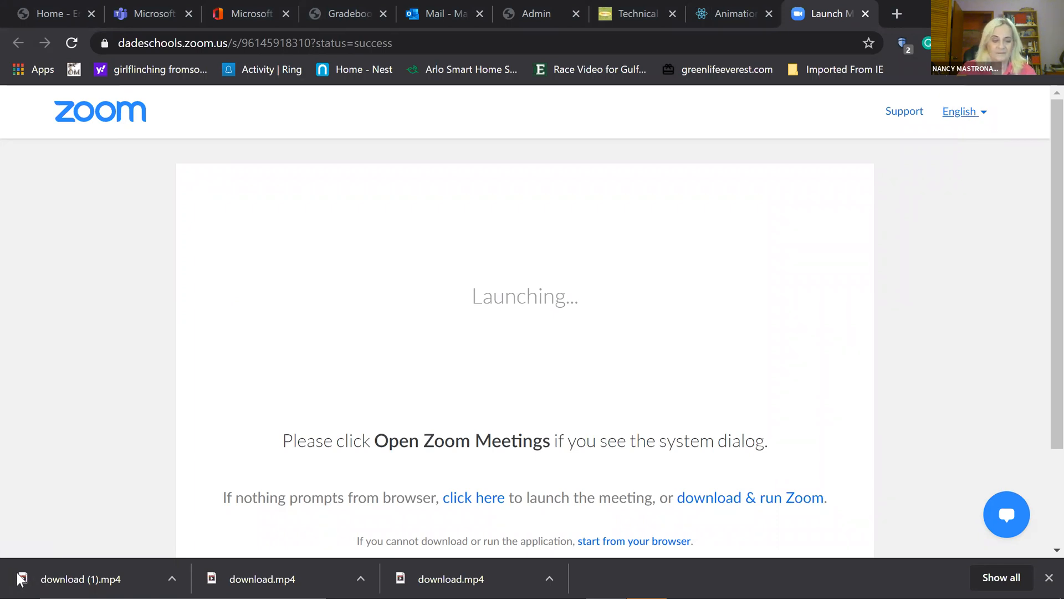
pyautogui.moveTo(26, 572)
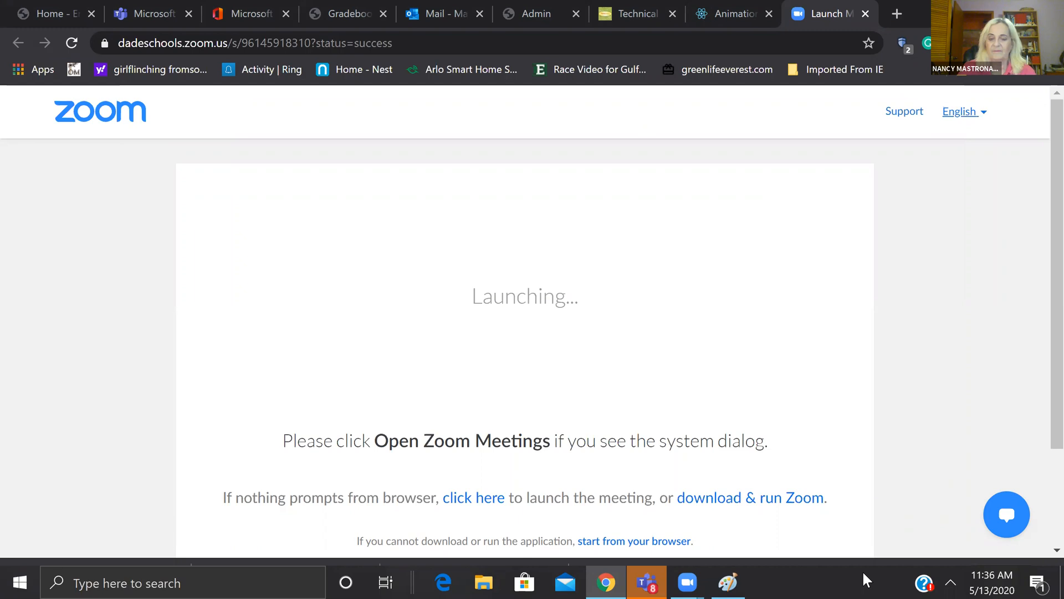
pyautogui.click(728, 582)
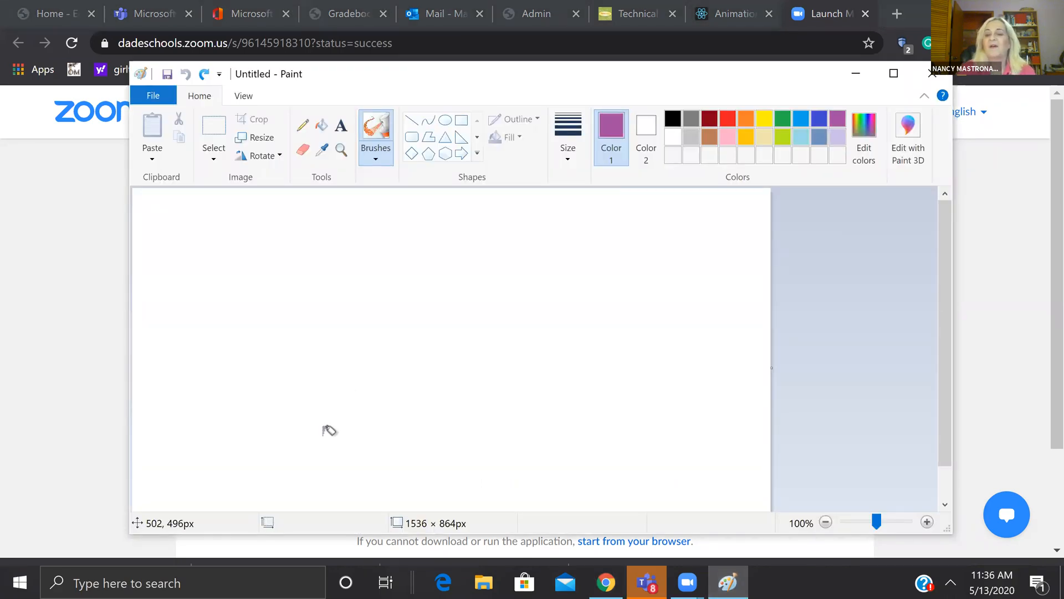
# Mix a dark purple with hue 198 and saturation 68, add it to the custom colors and apply it as Color 1.
pyautogui.click(865, 127)
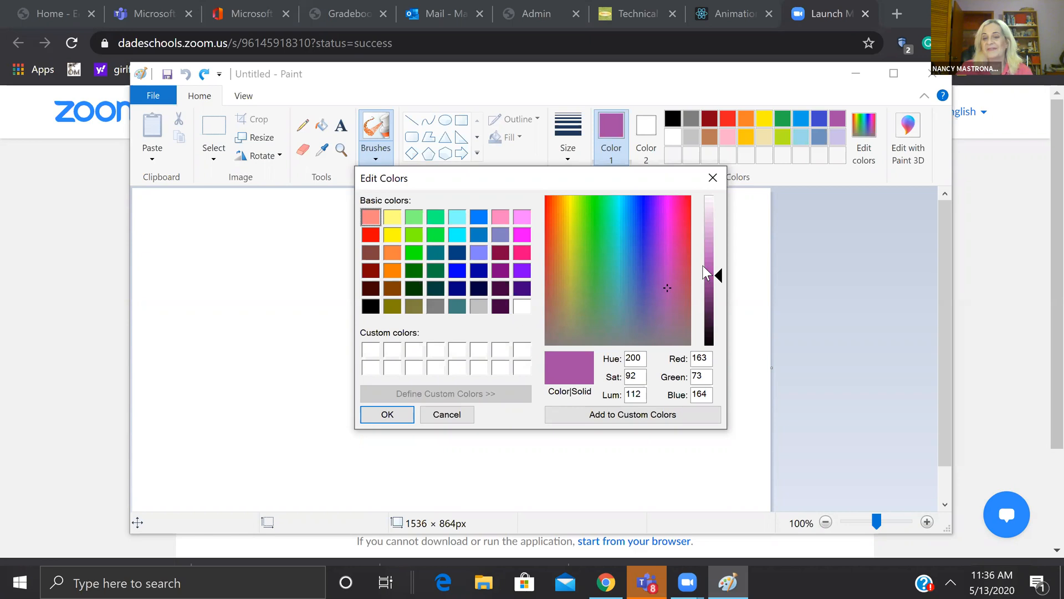
pyautogui.click(712, 301)
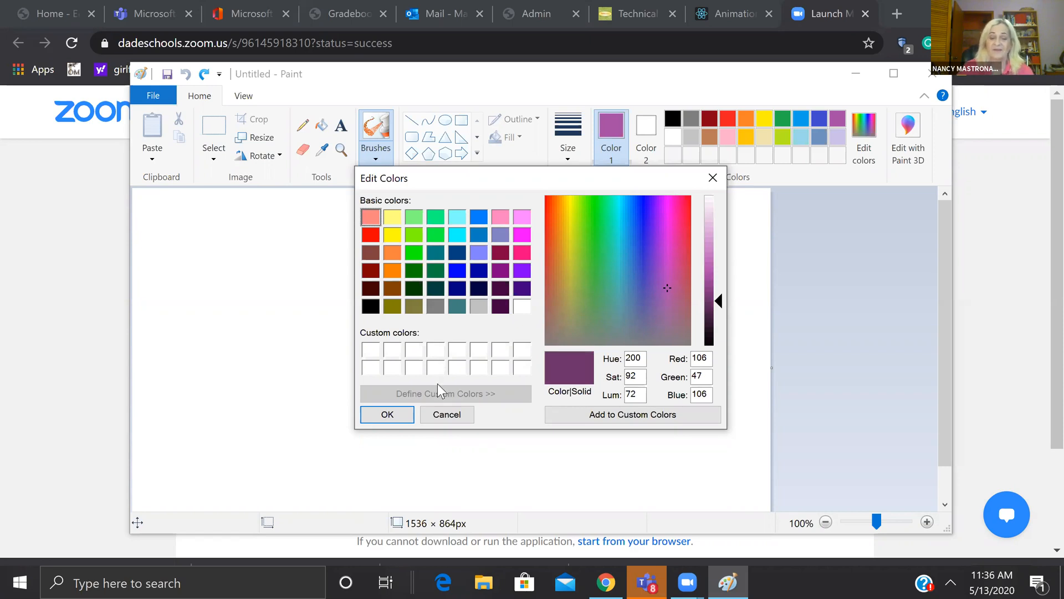
pyautogui.click(370, 350)
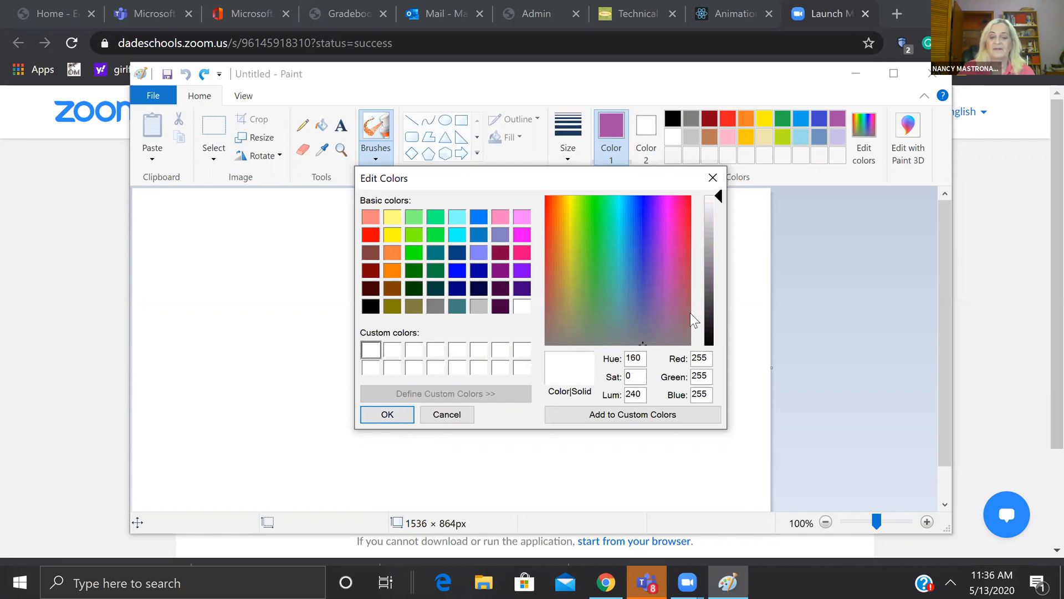
pyautogui.click(666, 303)
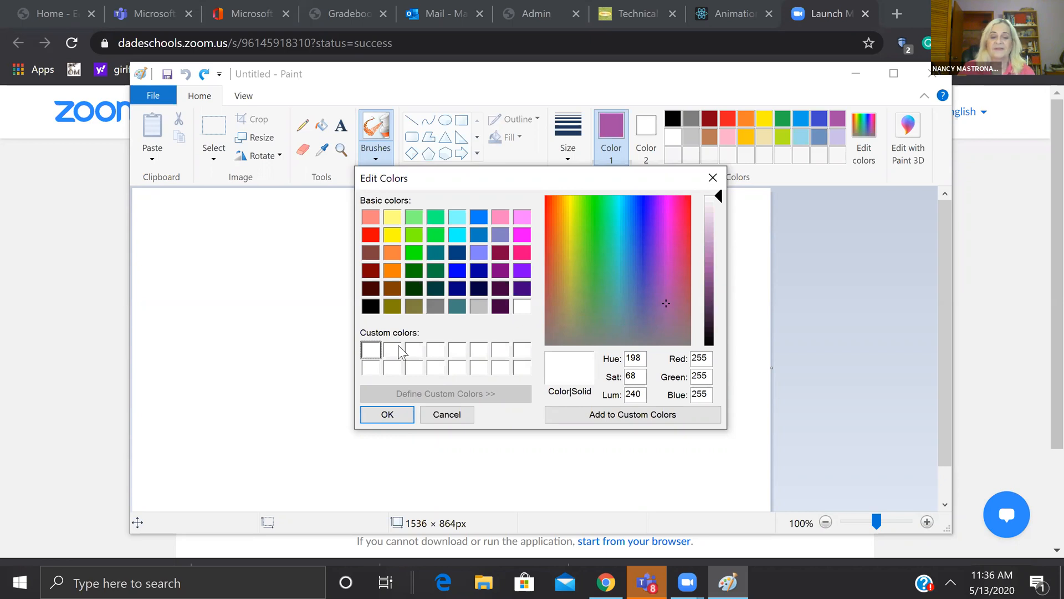
pyautogui.click(713, 299)
pyautogui.click(632, 415)
pyautogui.click(398, 416)
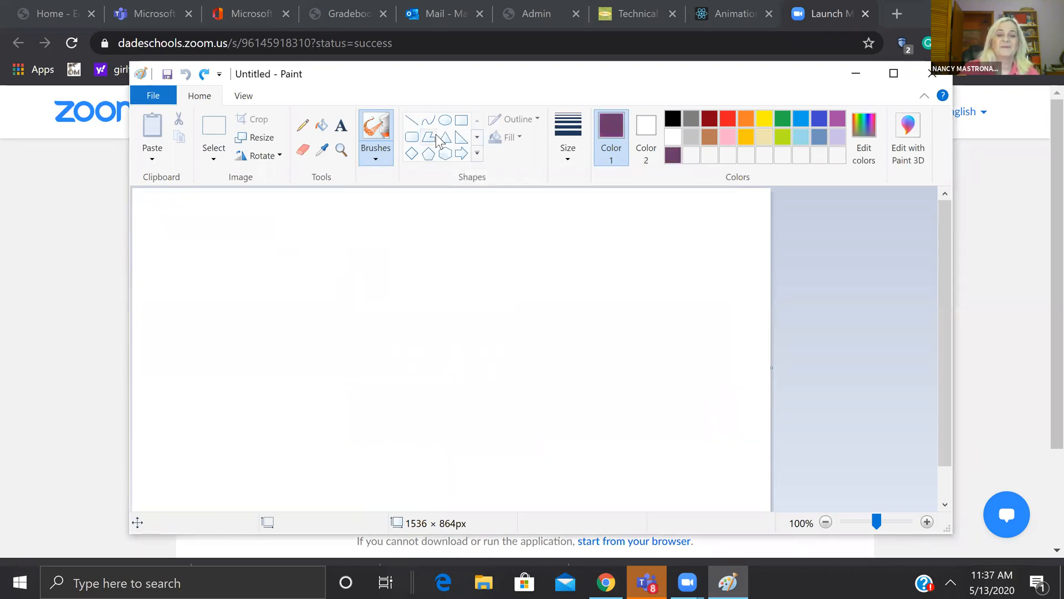
# Draw a dark purple wavy line across the whole width of the canvas's lower part with the Marker brush.
pyautogui.click(377, 151)
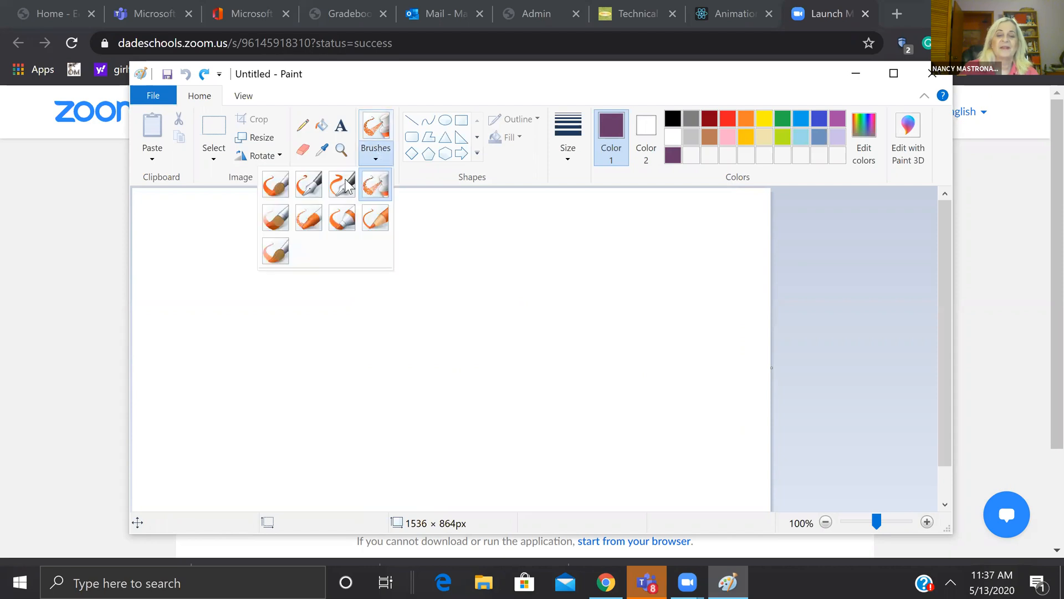
pyautogui.click(276, 182)
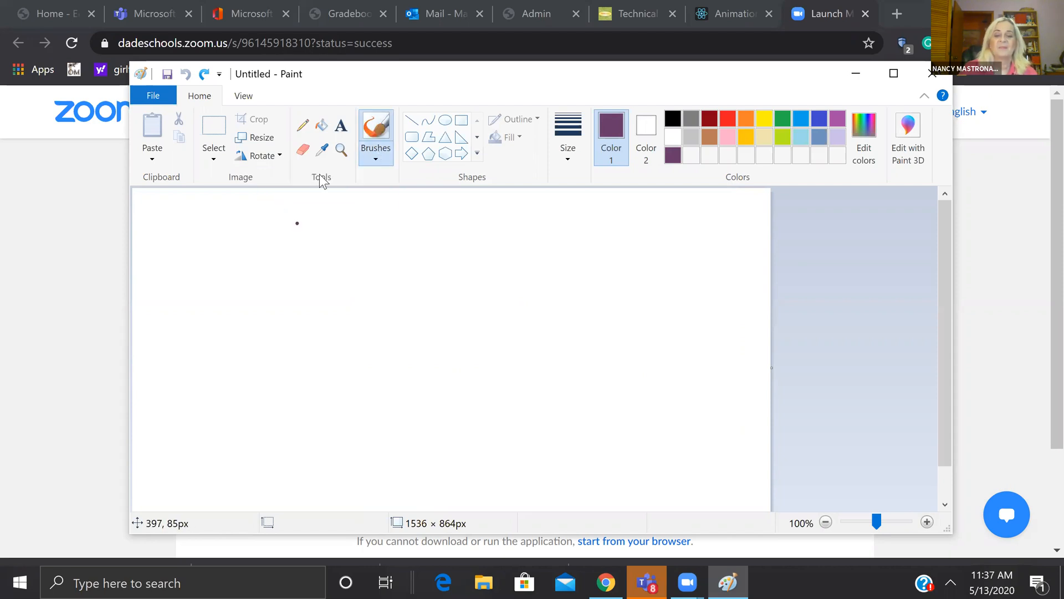
pyautogui.click(375, 158)
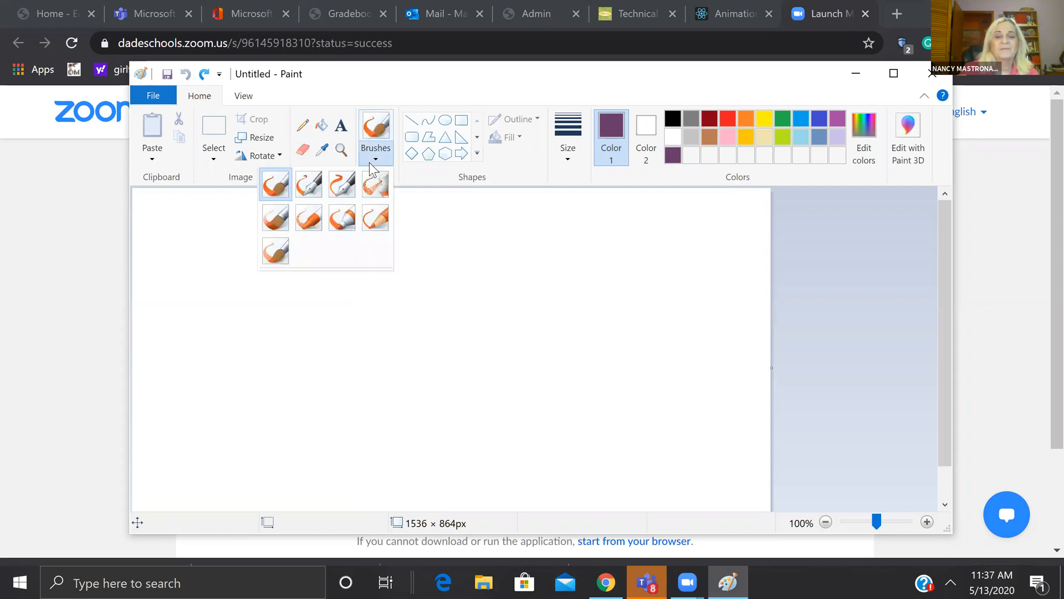
pyautogui.click(342, 217)
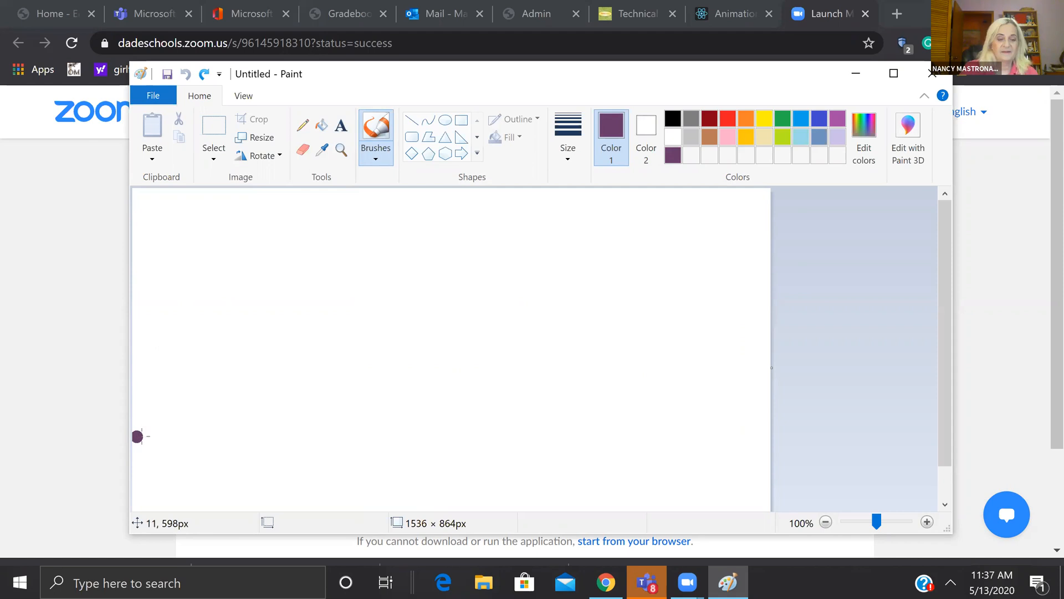
pyautogui.moveTo(141, 436)
pyautogui.mouseDown()
pyautogui.moveTo(202, 401)
pyautogui.moveTo(385, 393)
pyautogui.moveTo(499, 454)
pyautogui.moveTo(519, 414)
pyautogui.mouseUp()
pyautogui.moveTo(553, 362)
pyautogui.mouseDown()
pyautogui.moveTo(529, 394)
pyautogui.moveTo(559, 361)
pyautogui.moveTo(604, 367)
pyautogui.mouseUp()
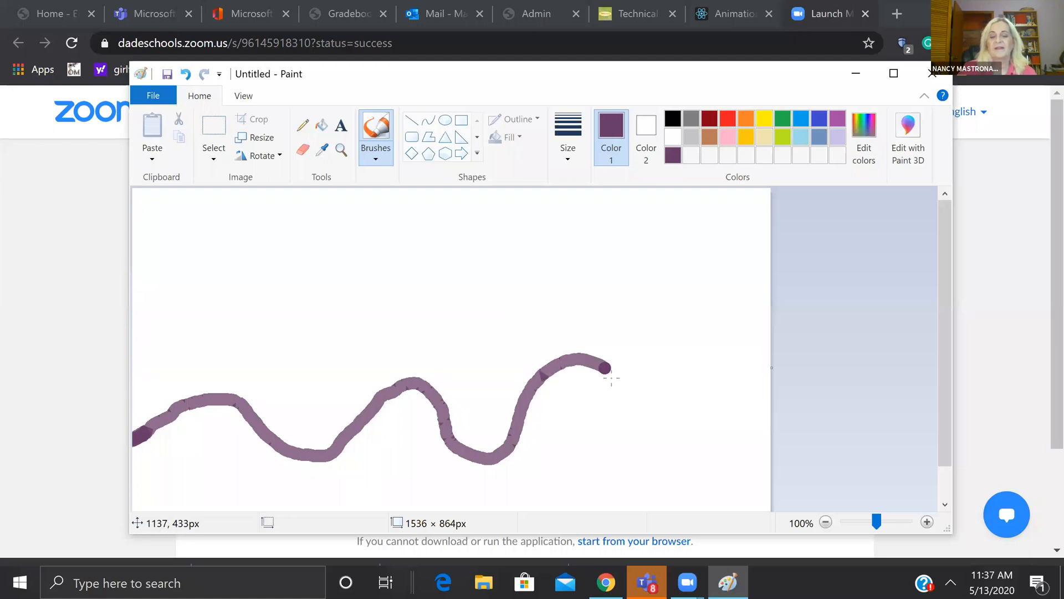
pyautogui.moveTo(622, 413)
pyautogui.mouseDown()
pyautogui.moveTo(638, 450)
pyautogui.moveTo(666, 466)
pyautogui.moveTo(749, 430)
pyautogui.mouseUp()
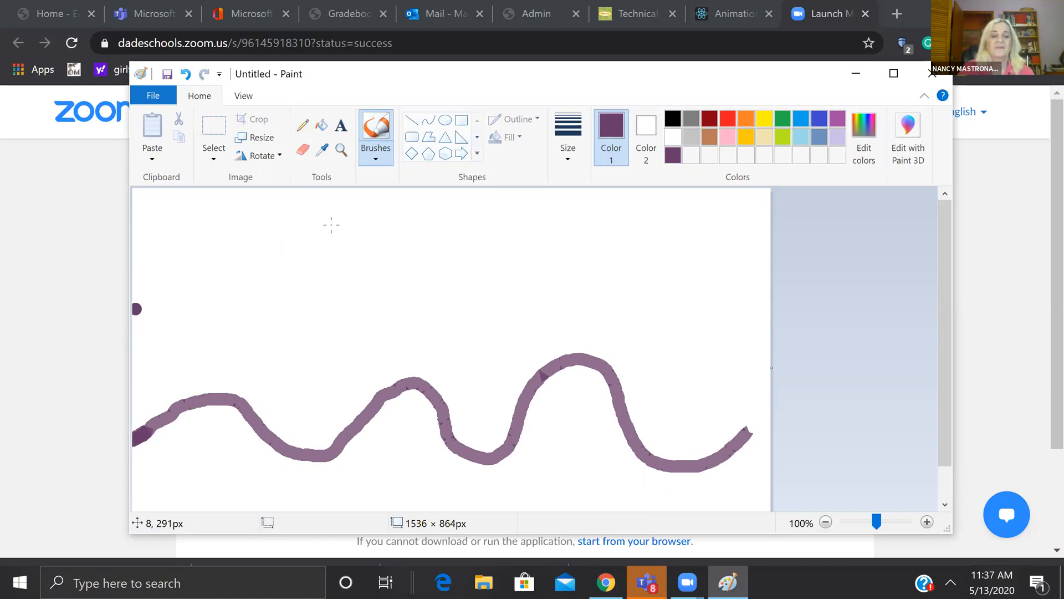
# Draw a dark purple wavy line across the whole canvas width above the thick one, using the second-thinnest Marker size.
pyautogui.click(567, 151)
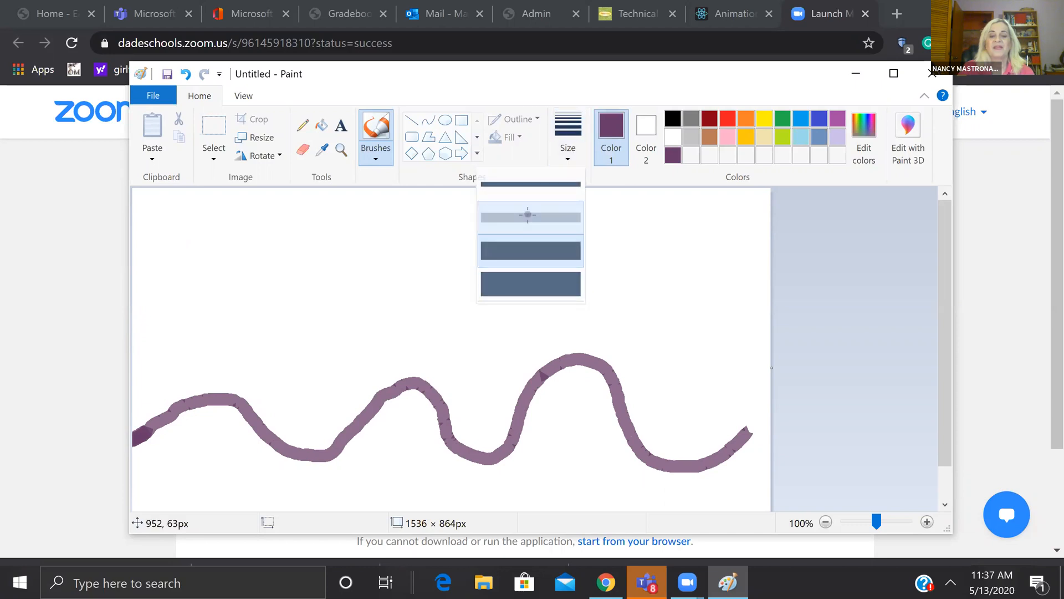
pyautogui.click(521, 217)
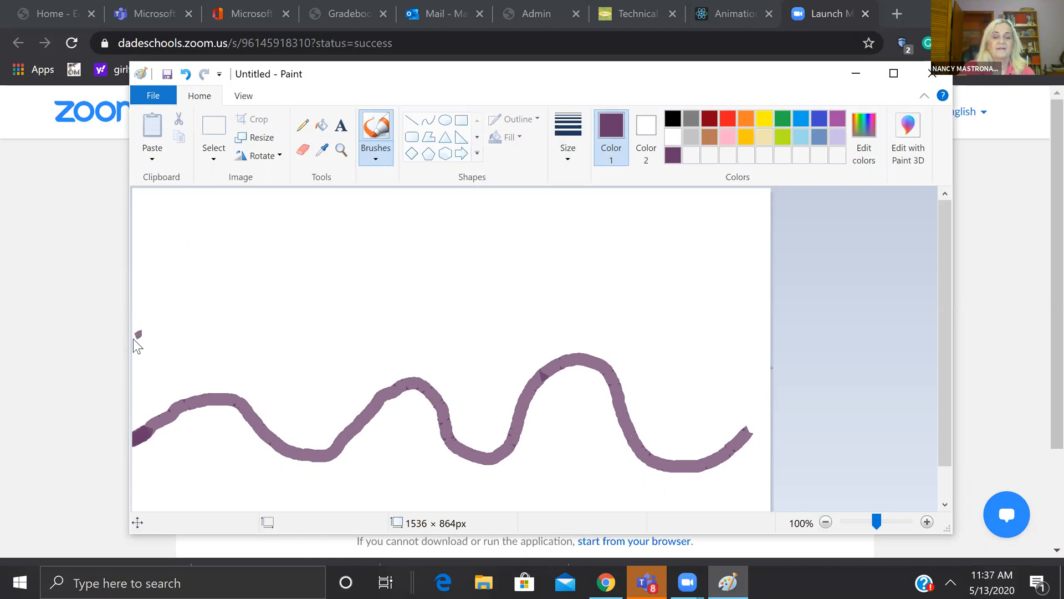
pyautogui.click(129, 339)
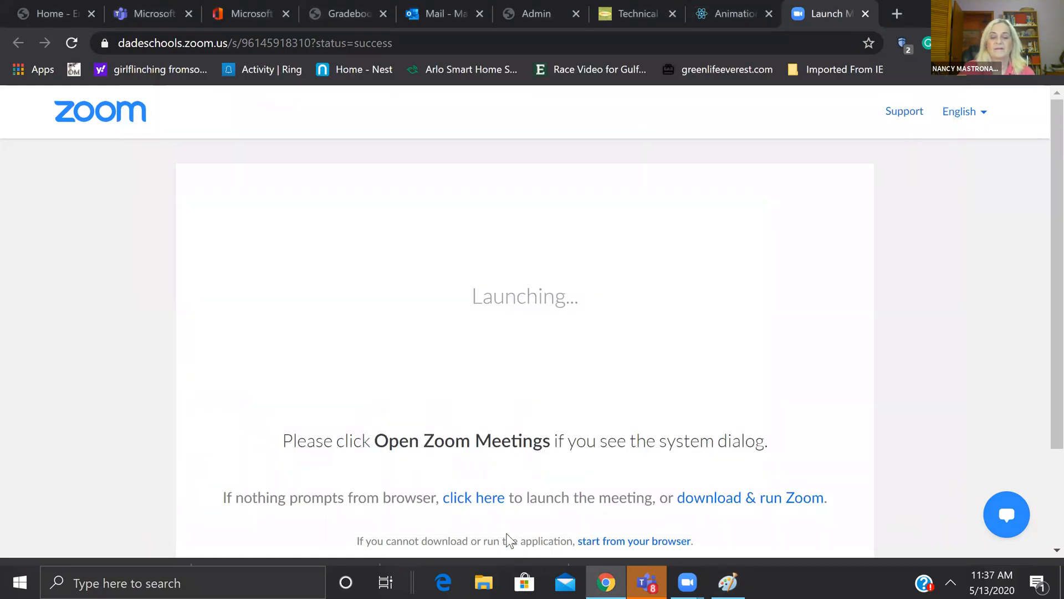
pyautogui.click(130, 338)
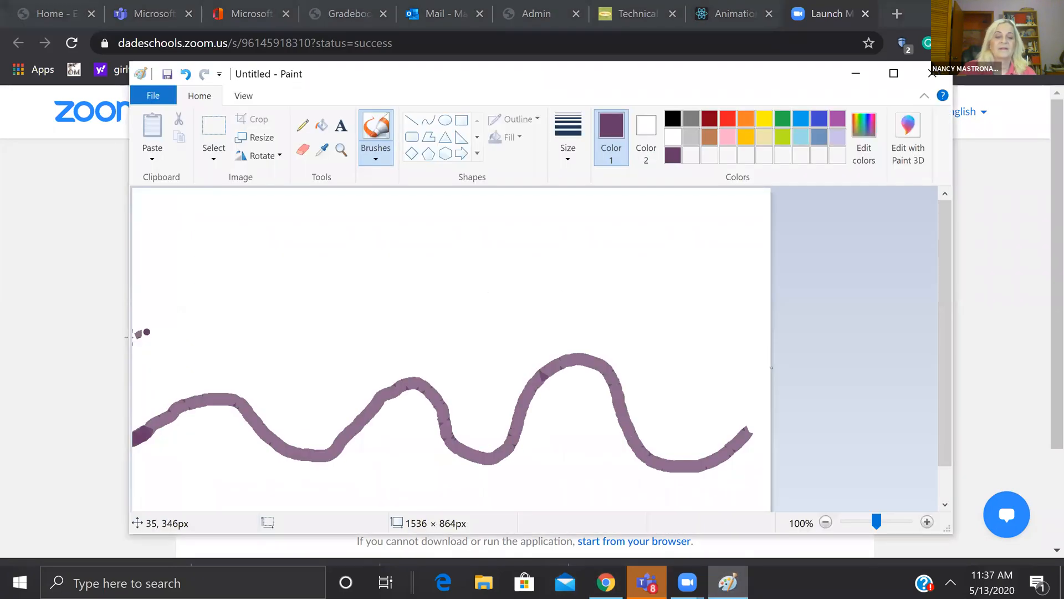
pyautogui.moveTo(138, 333)
pyautogui.mouseDown()
pyautogui.moveTo(219, 308)
pyautogui.moveTo(311, 338)
pyautogui.moveTo(602, 323)
pyautogui.moveTo(588, 320)
pyautogui.moveTo(753, 343)
pyautogui.moveTo(681, 374)
pyautogui.moveTo(754, 344)
pyautogui.mouseUp()
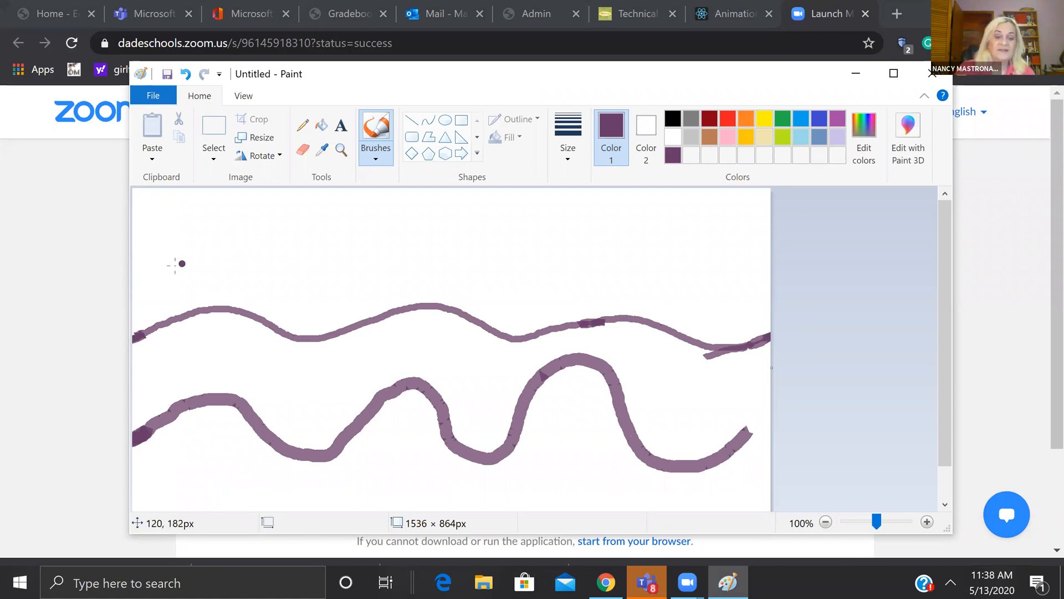
# Draw a third wavy line across the whole canvas width above the other two, using the thinnest Marker size.
pyautogui.click(432, 126)
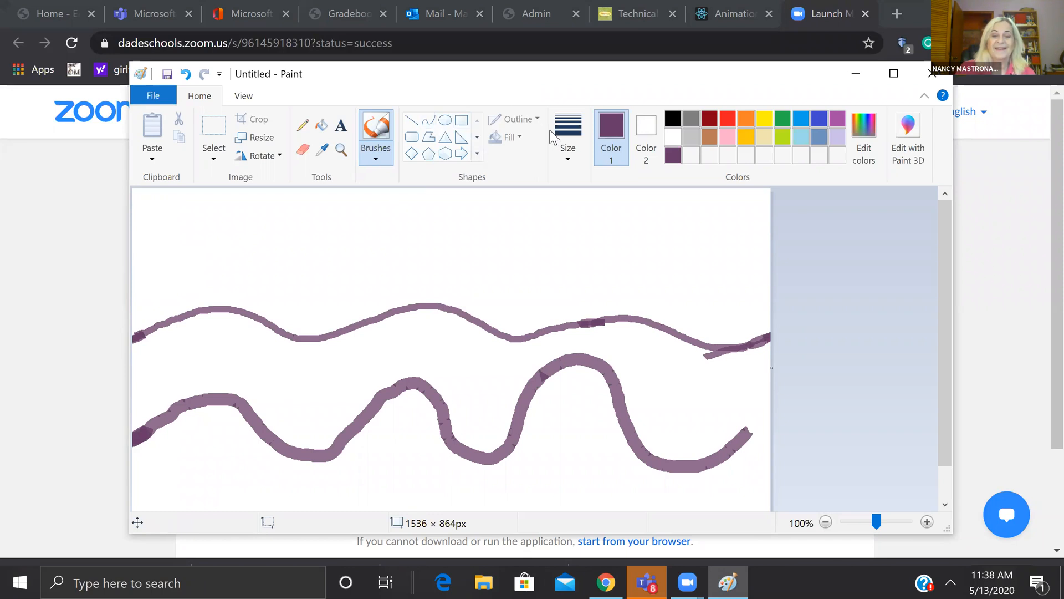
pyautogui.click(567, 159)
pyautogui.click(542, 183)
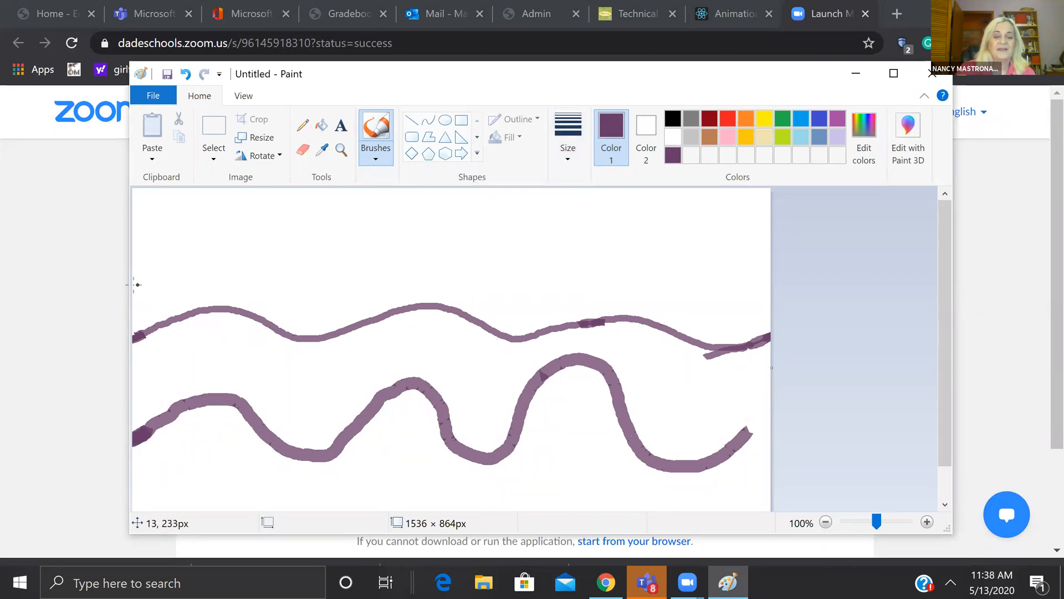
pyautogui.moveTo(135, 286)
pyautogui.mouseDown()
pyautogui.moveTo(254, 269)
pyautogui.moveTo(324, 281)
pyautogui.moveTo(452, 266)
pyautogui.moveTo(531, 299)
pyautogui.mouseUp()
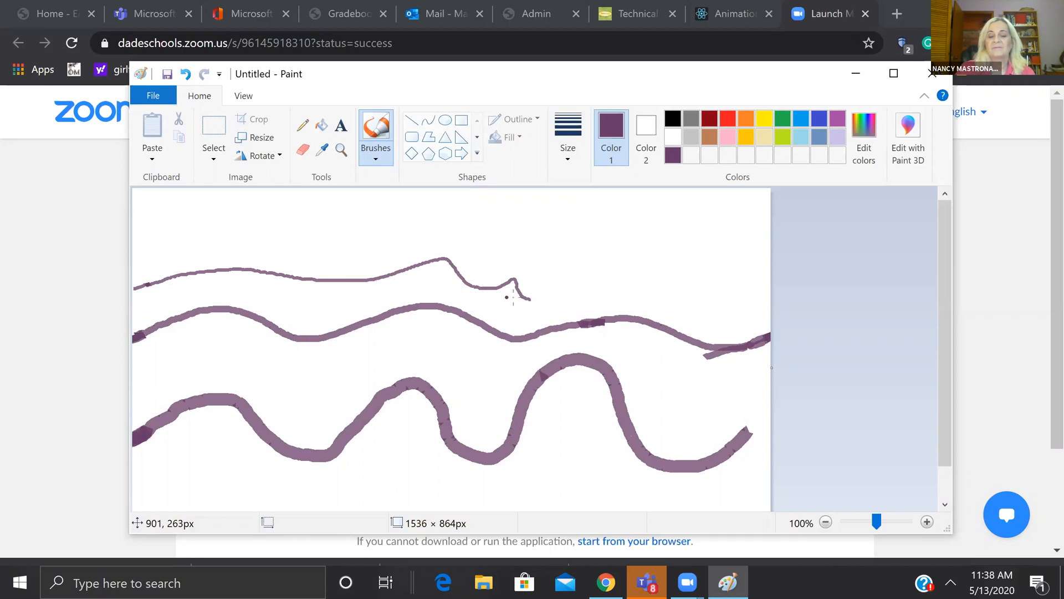
pyautogui.moveTo(536, 298)
pyautogui.mouseDown()
pyautogui.moveTo(555, 294)
pyautogui.moveTo(523, 298)
pyautogui.moveTo(615, 279)
pyautogui.moveTo(645, 305)
pyautogui.moveTo(671, 287)
pyautogui.moveTo(722, 297)
pyautogui.mouseUp()
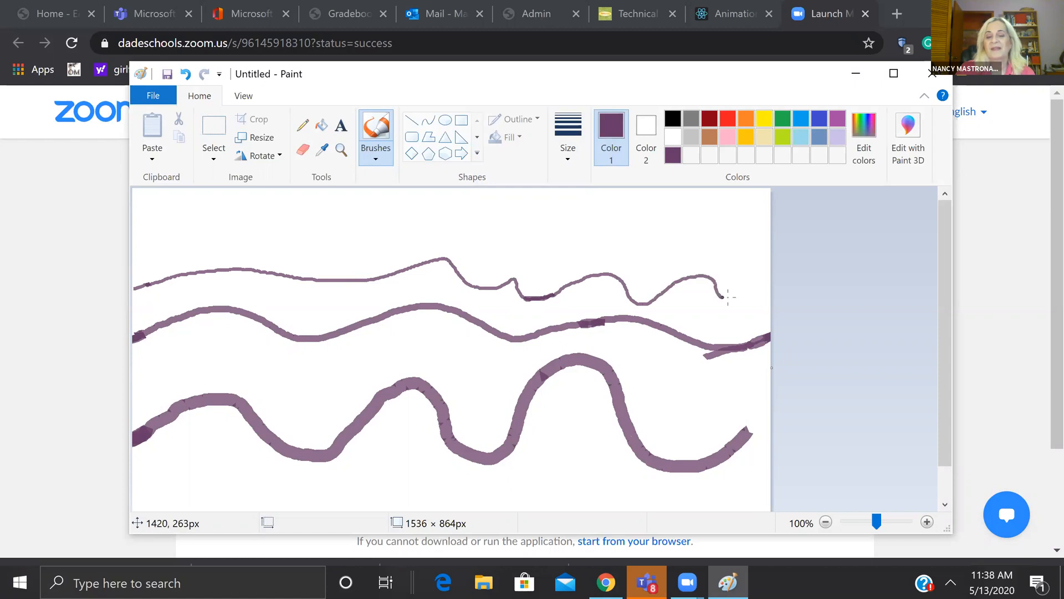
pyautogui.moveTo(720, 293); pyautogui.dragTo(776, 283)
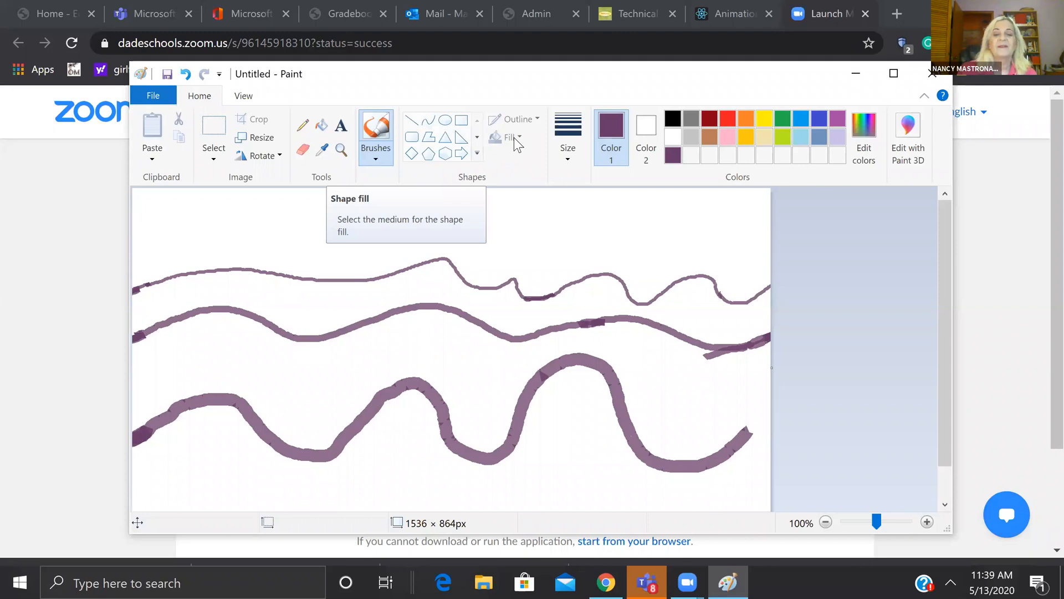
# Fill the area under the thick wavy line with dark purple.
pyautogui.click(321, 125)
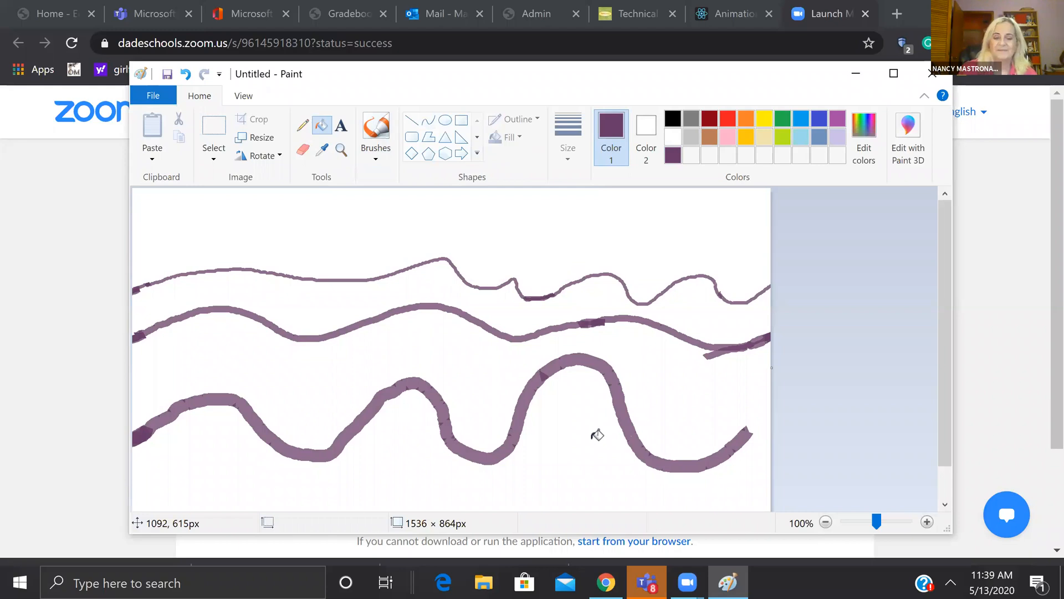
pyautogui.click(597, 436)
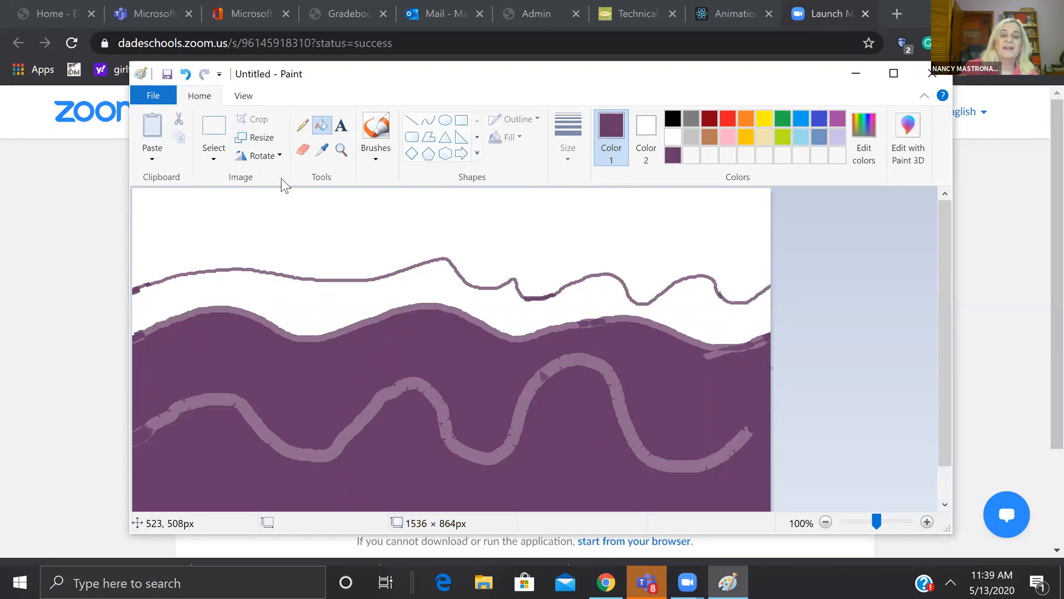
# Touch up the thick line's left end with the Marker brush at the second-thickest size, and undo that stroke and the fill.
pyautogui.click(376, 135)
pyautogui.click(383, 161)
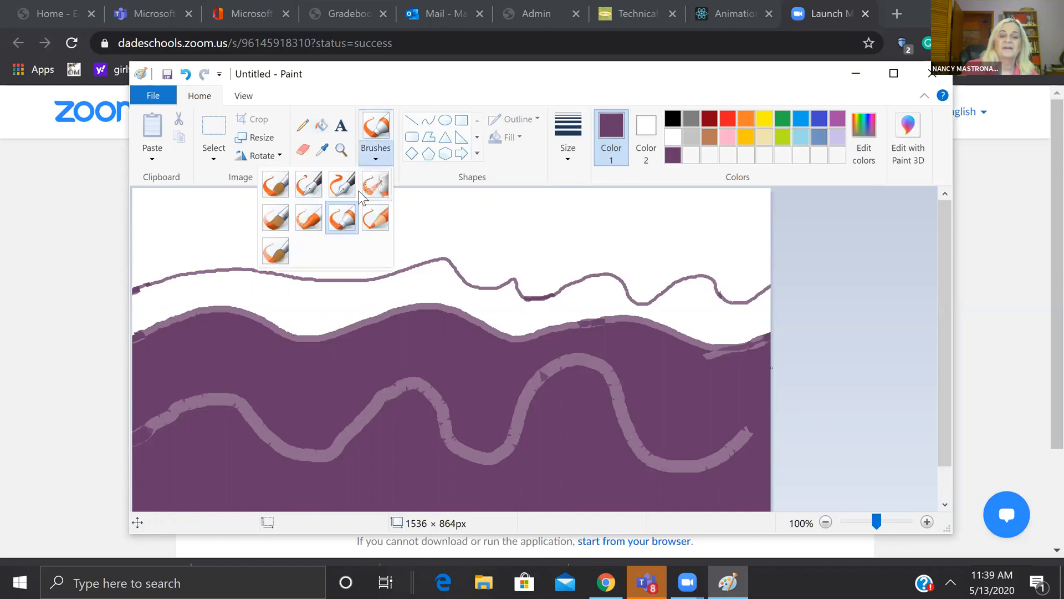
pyautogui.click(347, 212)
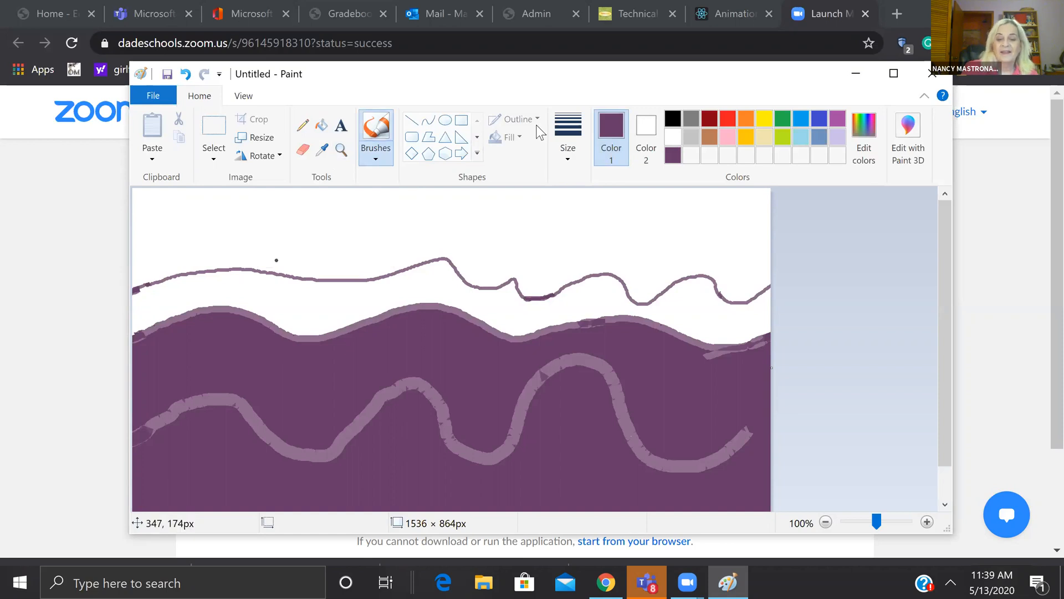
pyautogui.click(566, 145)
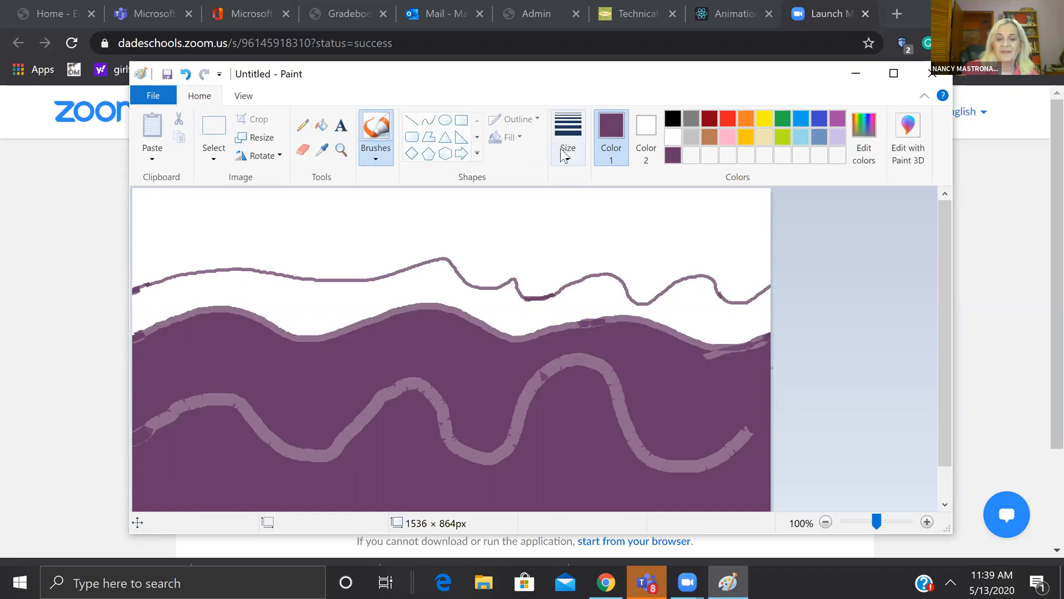
pyautogui.click(569, 247)
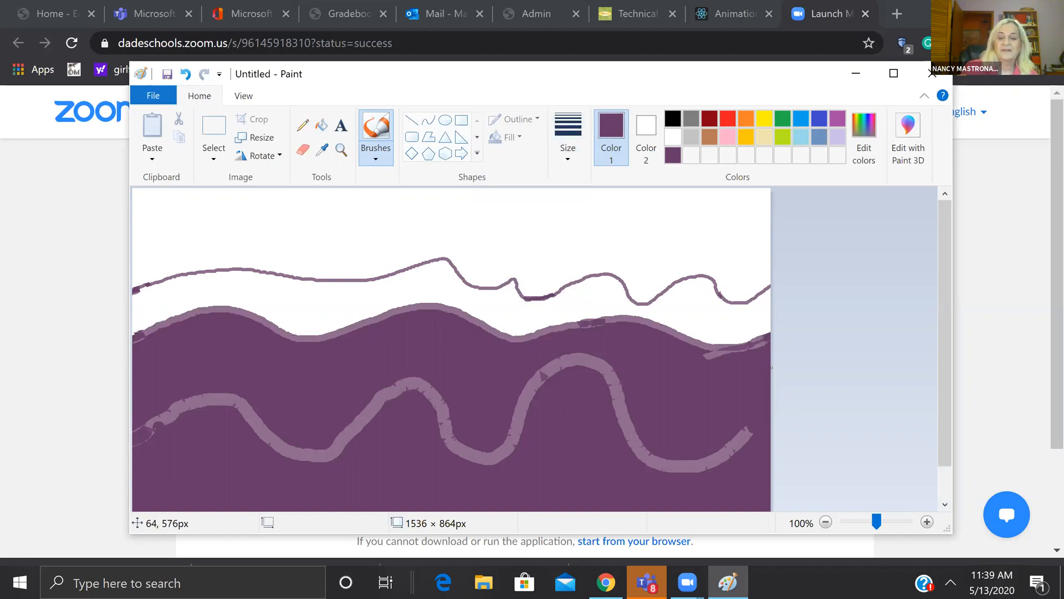
pyautogui.moveTo(155, 426)
pyautogui.mouseDown()
pyautogui.moveTo(135, 436)
pyautogui.moveTo(155, 420)
pyautogui.mouseUp()
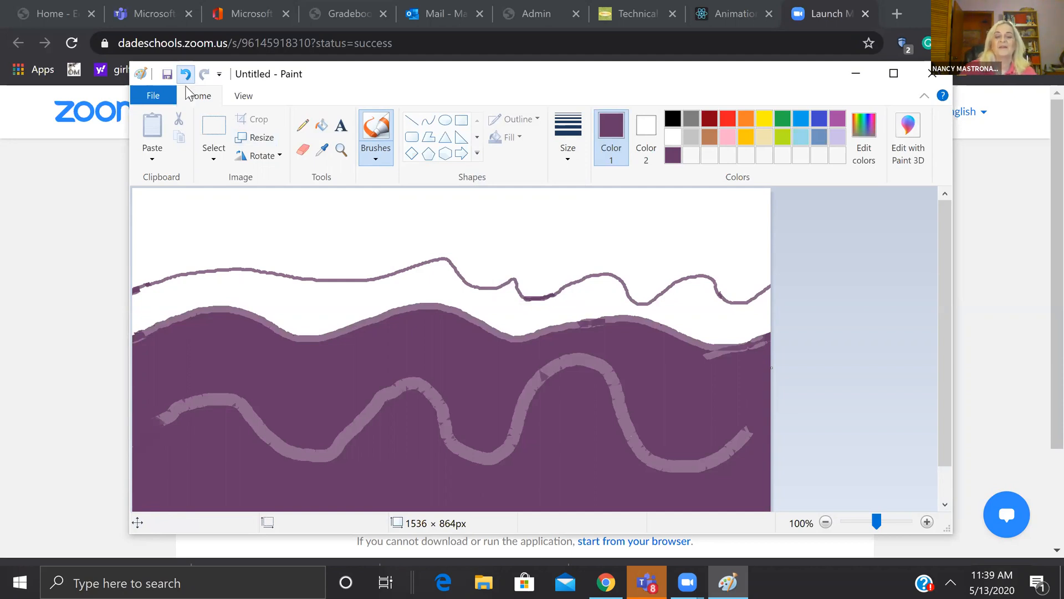
pyautogui.hotkey('ctrl', 'z')
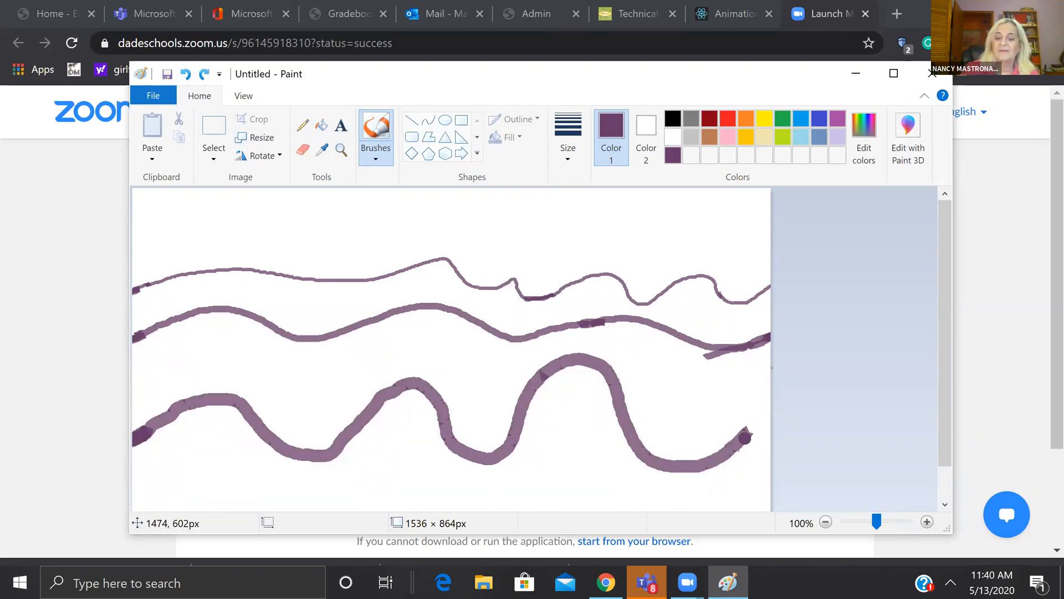
# Extend the thick wavy line to the canvas's right edge and fill the area below it with dark purple.
pyautogui.moveTo(745, 438); pyautogui.dragTo(786, 398)
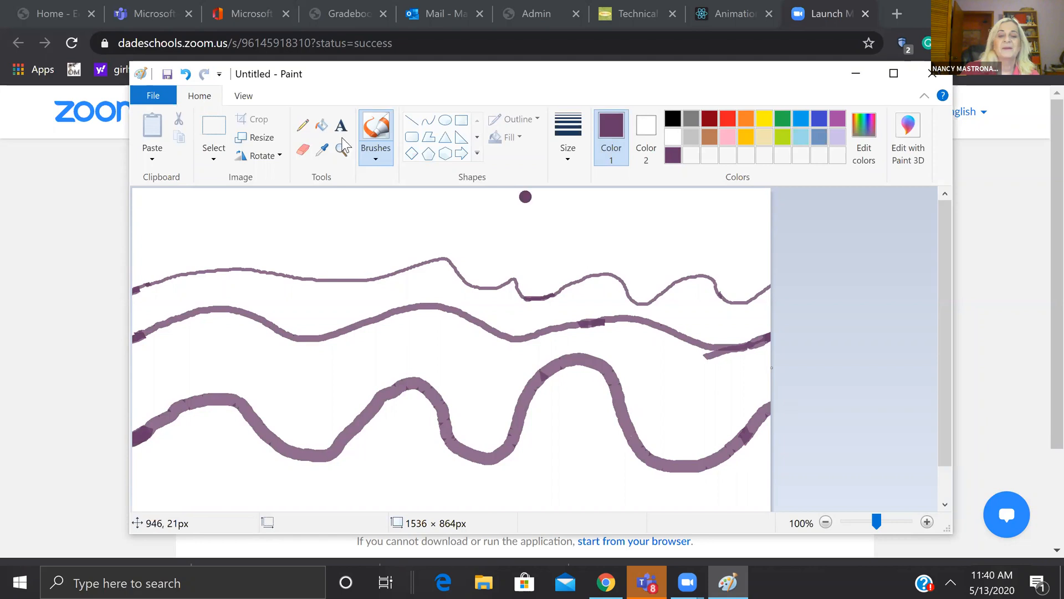
pyautogui.click(321, 125)
pyautogui.click(438, 448)
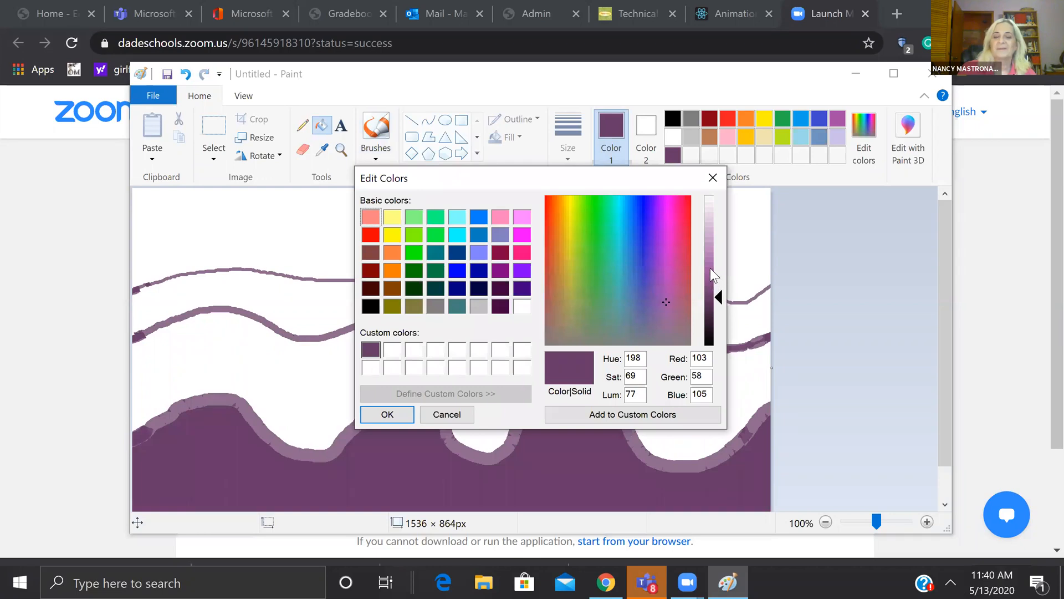
# Add a medium purple with hue 195, saturation 107 and luminosity 129 to the custom colors, and fill the band between the lower two lines.
pyautogui.click(717, 266)
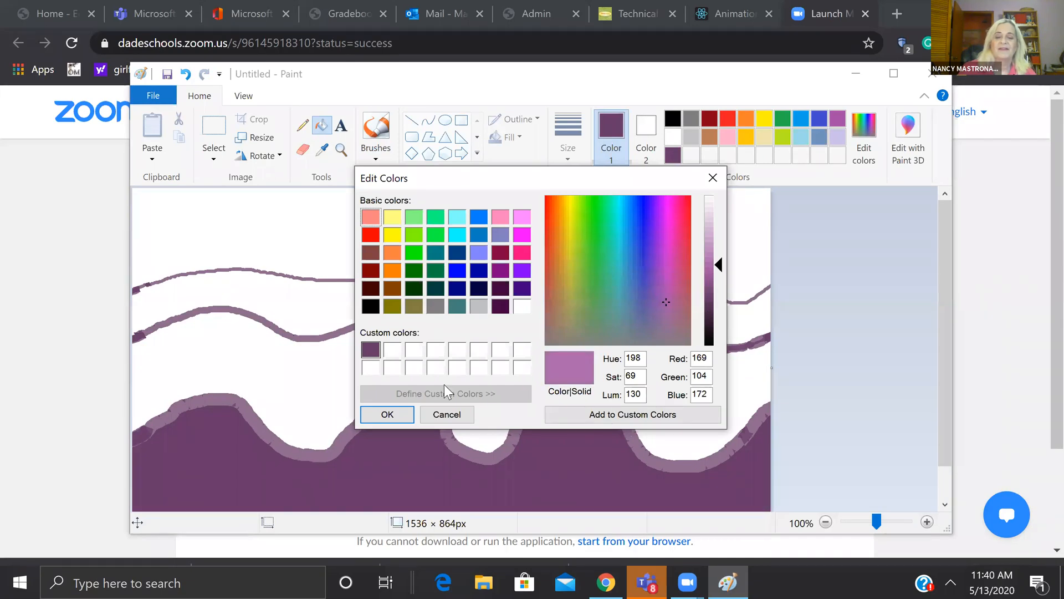
pyautogui.click(393, 349)
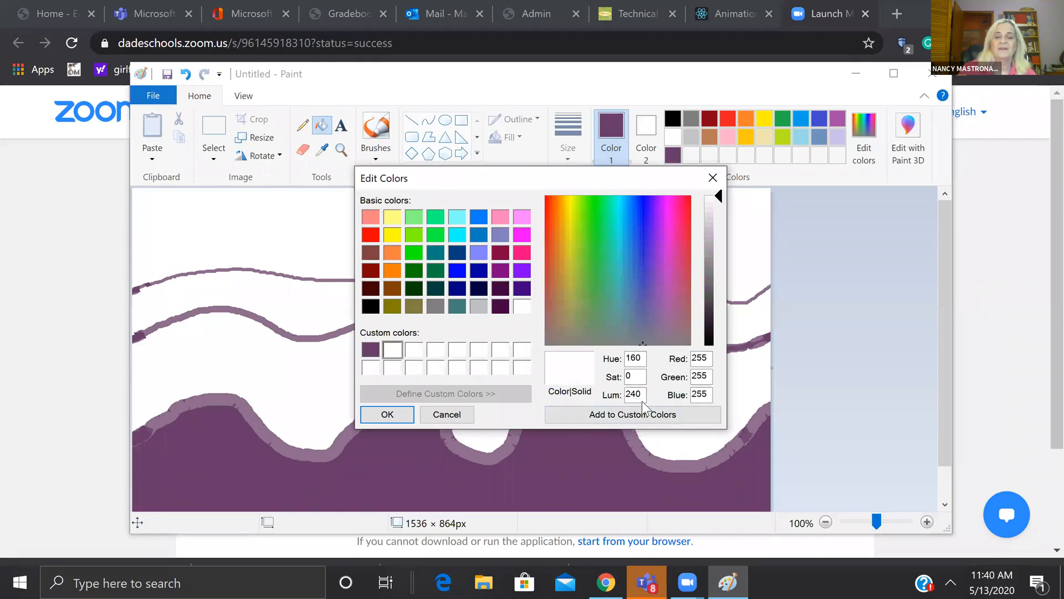
pyautogui.click(664, 278)
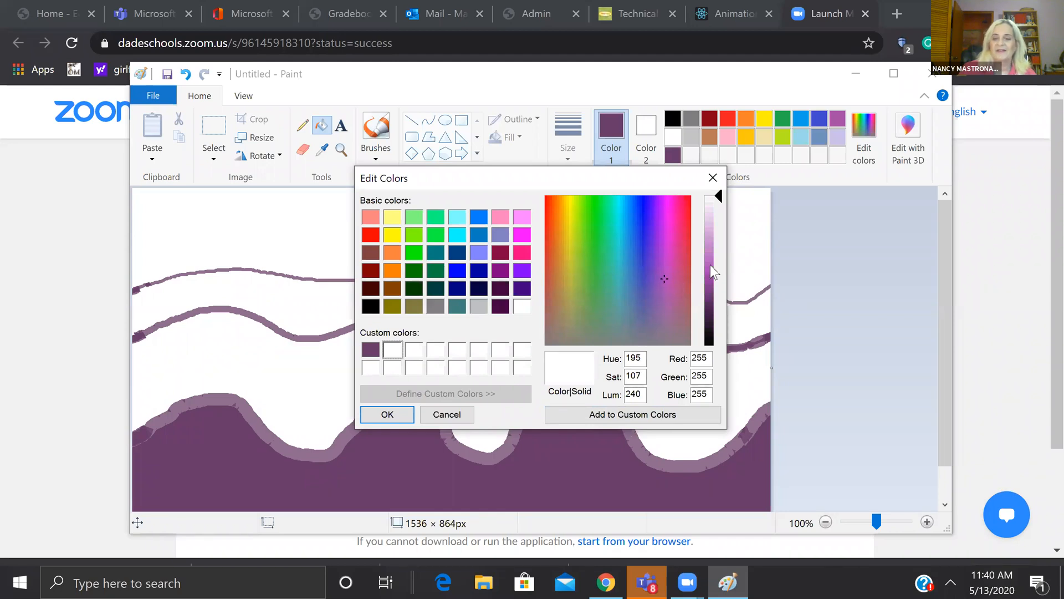
pyautogui.click(710, 265)
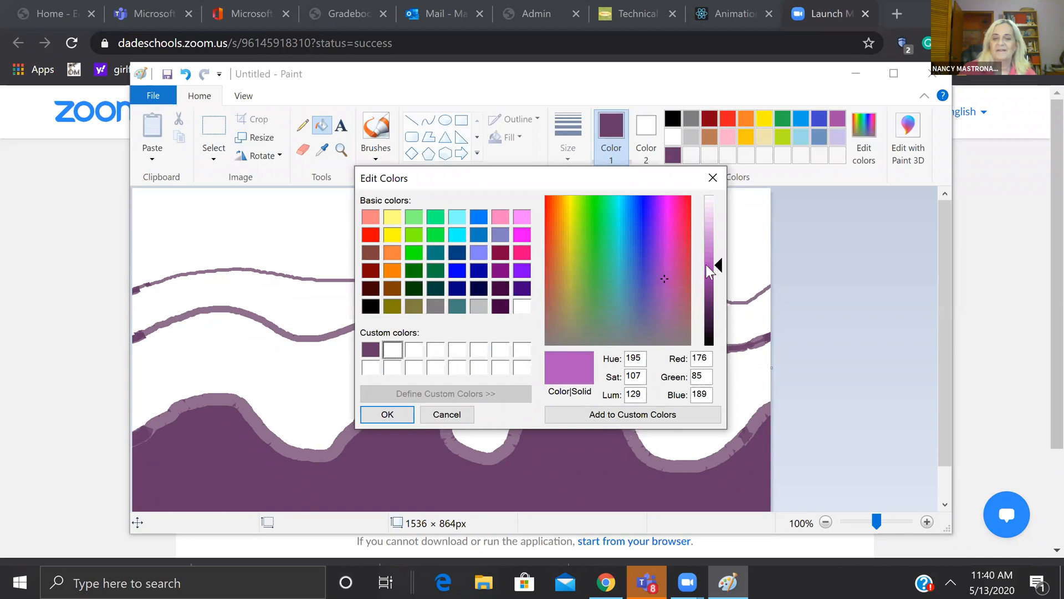
pyautogui.click(655, 418)
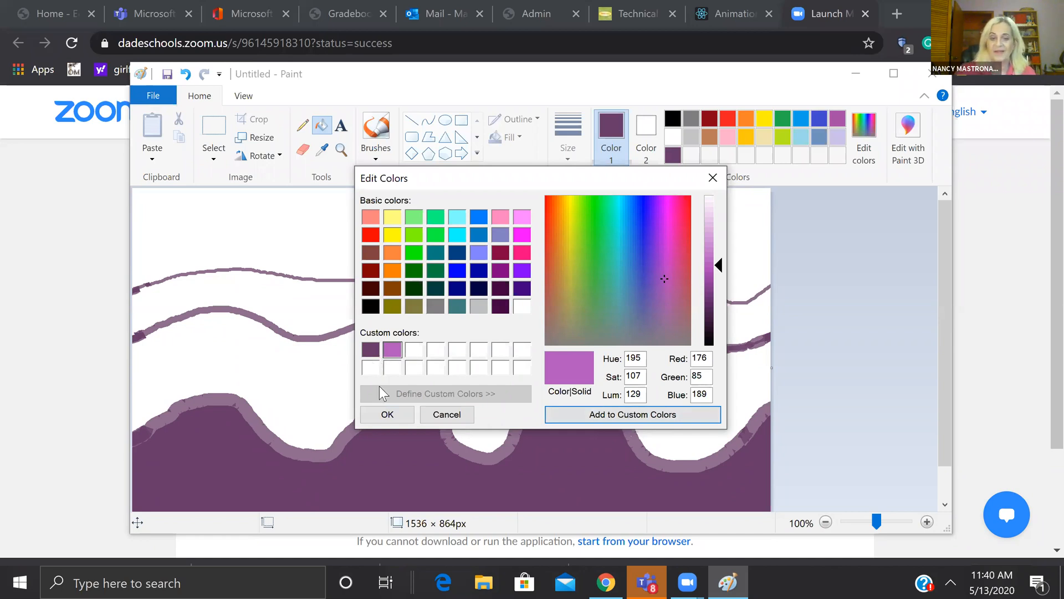
pyautogui.click(394, 415)
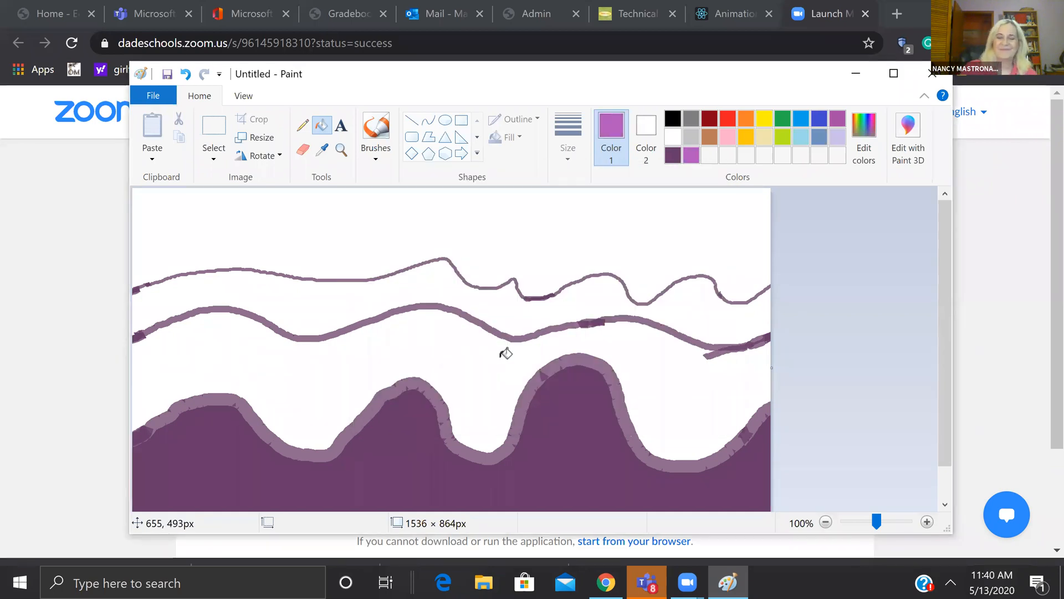
pyautogui.click(503, 355)
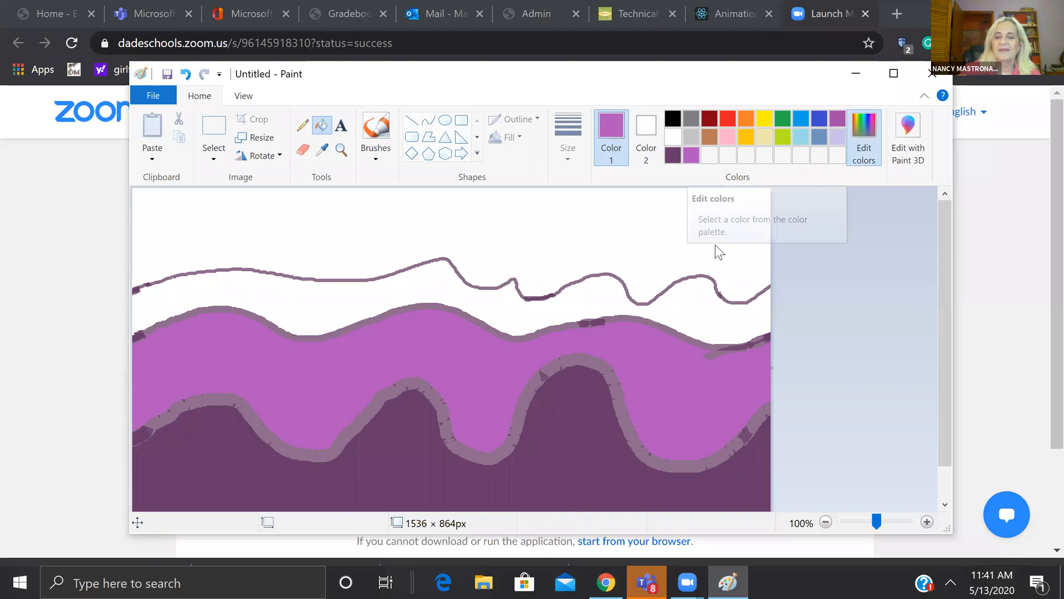
# Add a light pink with hue 203, saturation 129 and luminosity 197 to the custom colors, and fill the band between the upper two lines.
pyautogui.click(711, 222)
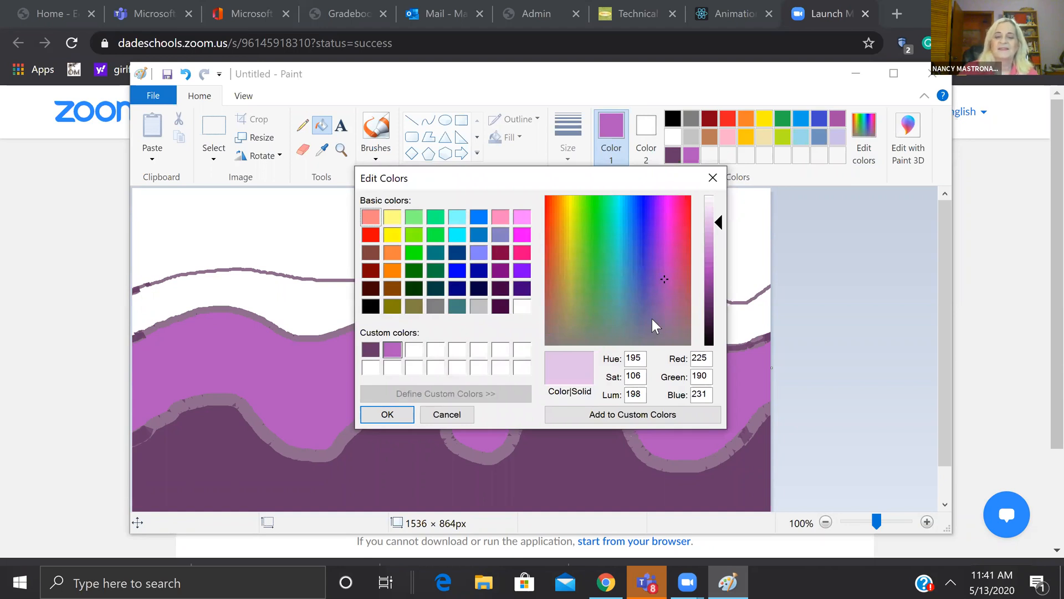
pyautogui.click(621, 417)
pyautogui.click(669, 265)
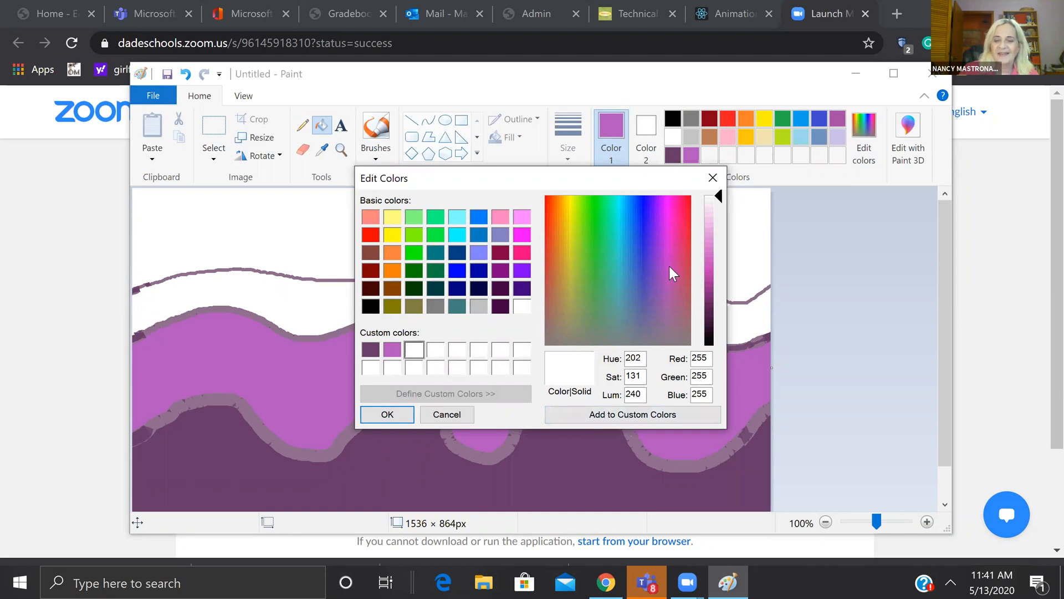
pyautogui.click(714, 240)
pyautogui.click(713, 221)
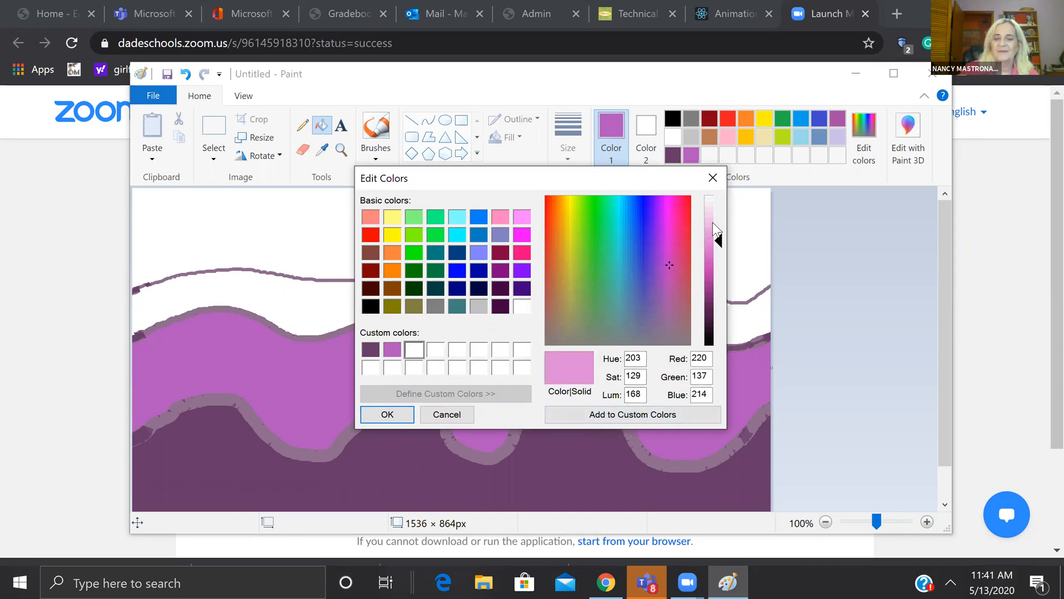
pyautogui.click(635, 416)
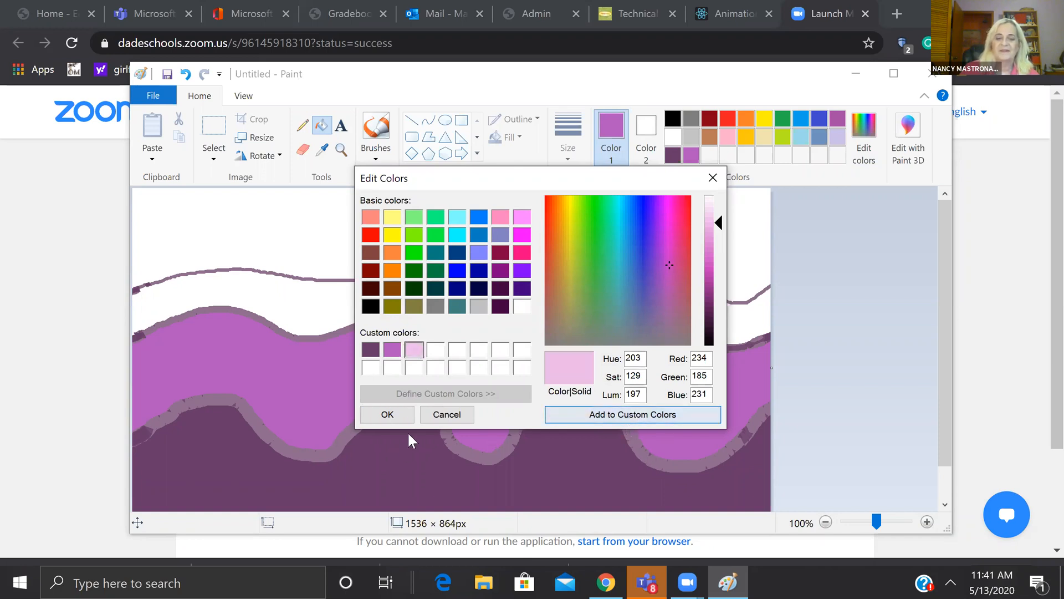
pyautogui.click(389, 416)
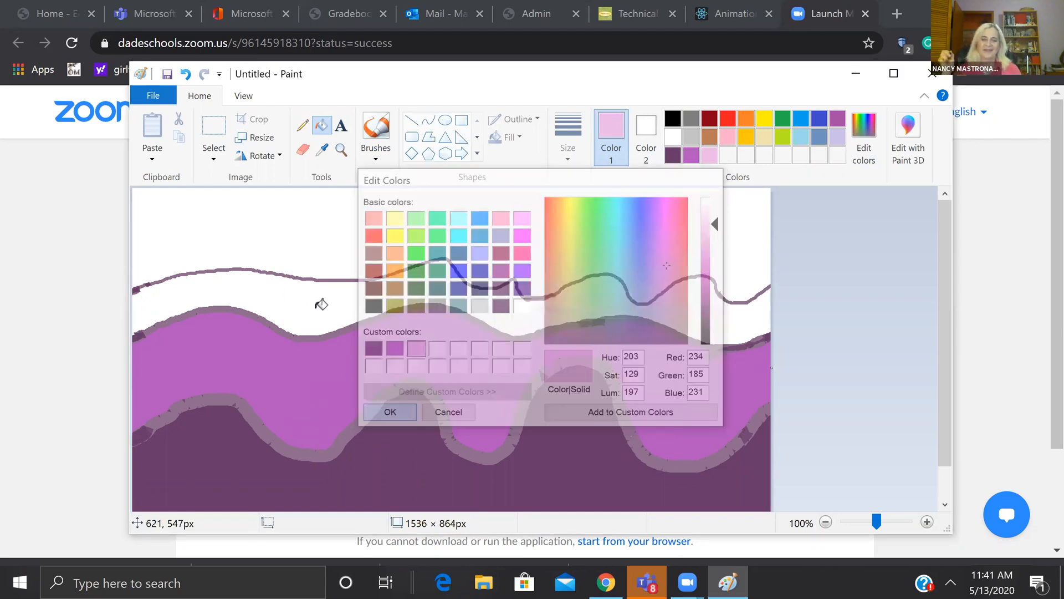
pyautogui.click(318, 306)
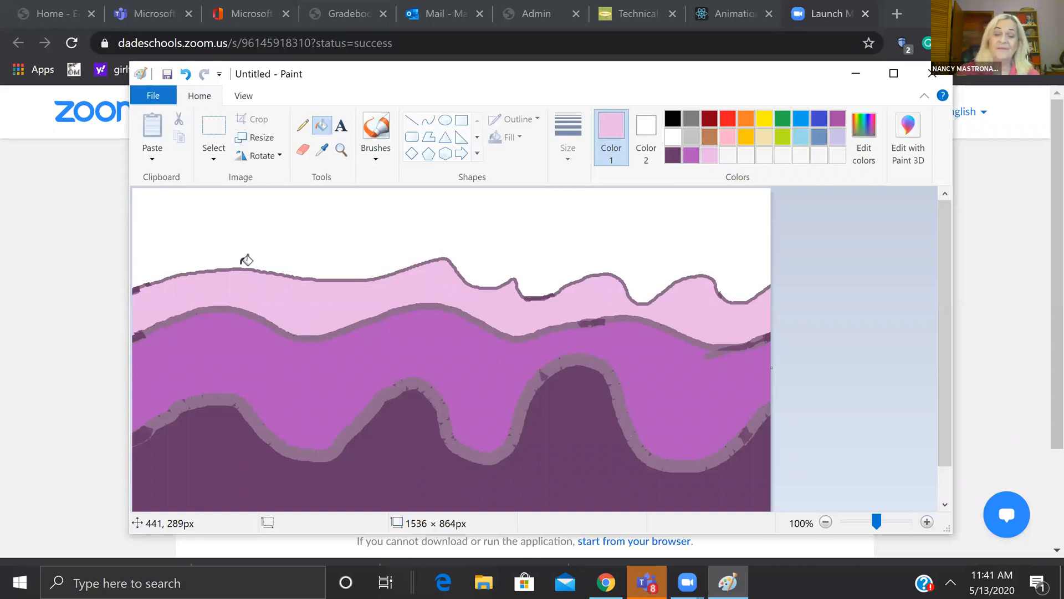
# Draw a circle about 94 × 99 px in the sky and color its outline custom pale yellow with hue 48, saturation 231 and luminosity 219.
pyautogui.click(446, 122)
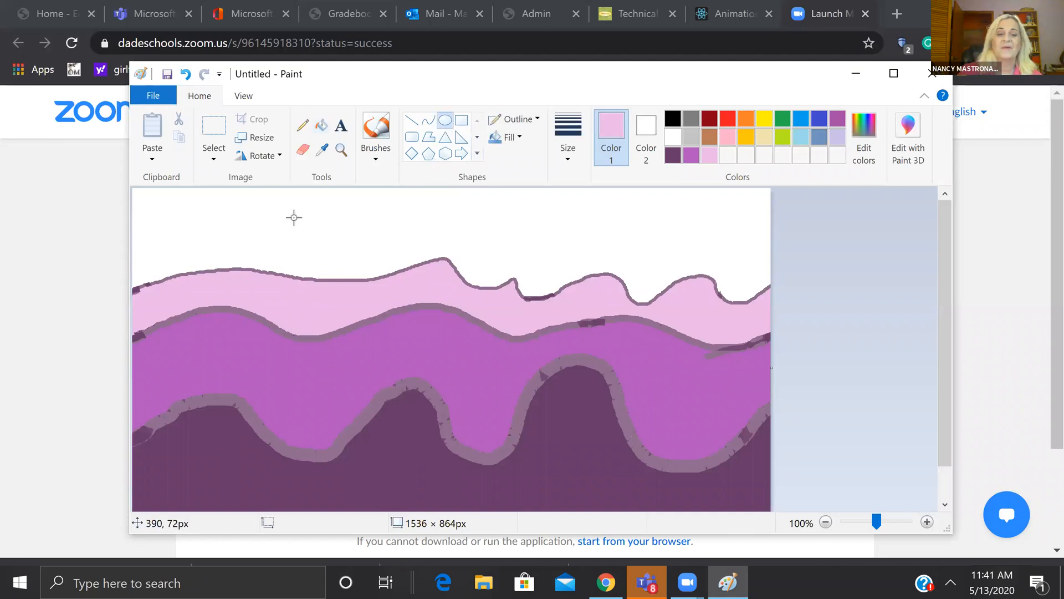
pyautogui.moveTo(263, 208); pyautogui.dragTo(301, 249)
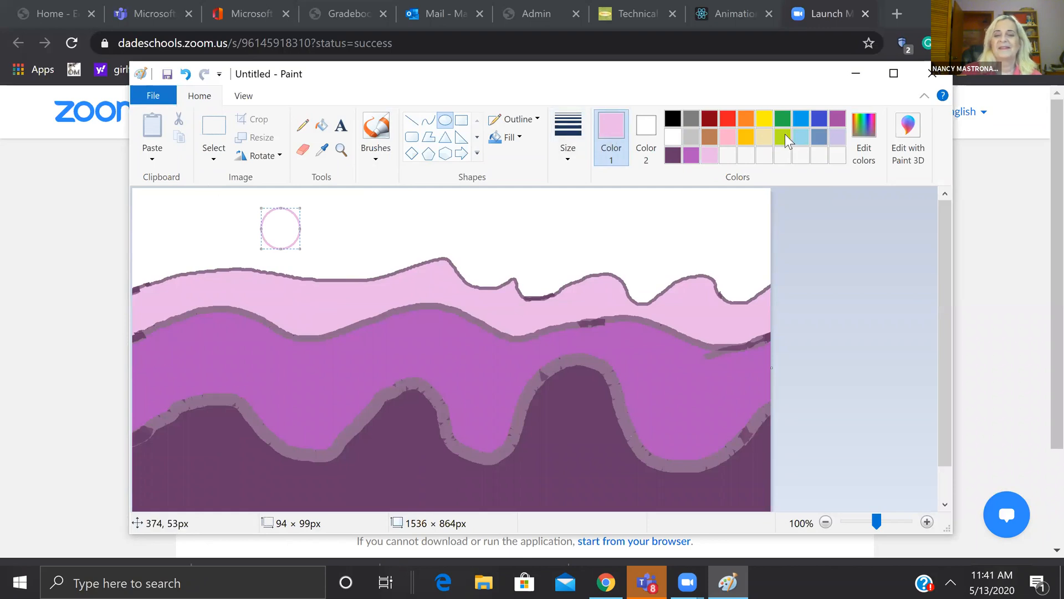
pyautogui.click(848, 134)
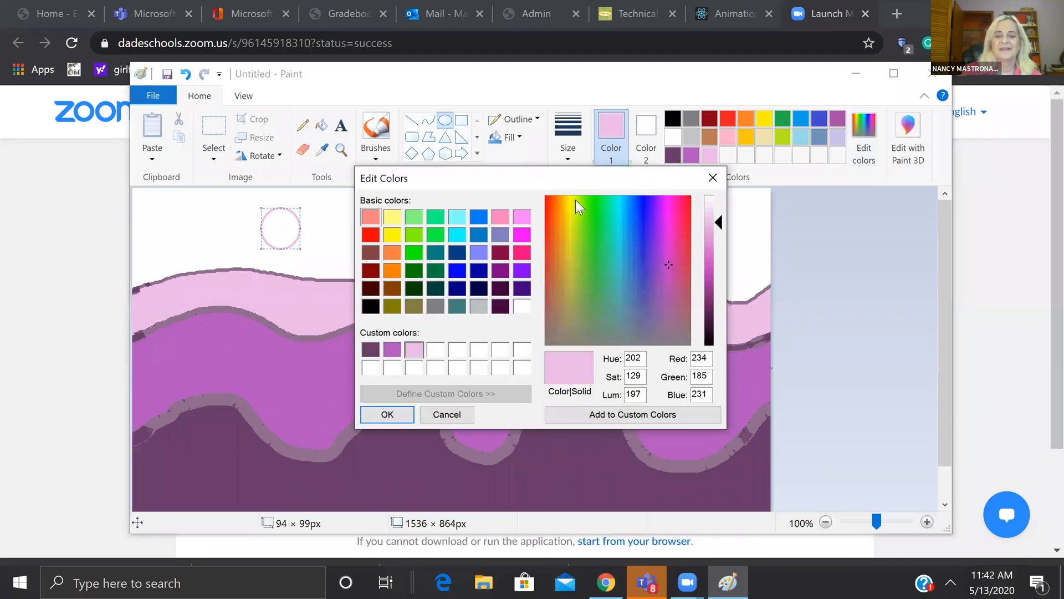
pyautogui.click(576, 200)
pyautogui.click(712, 209)
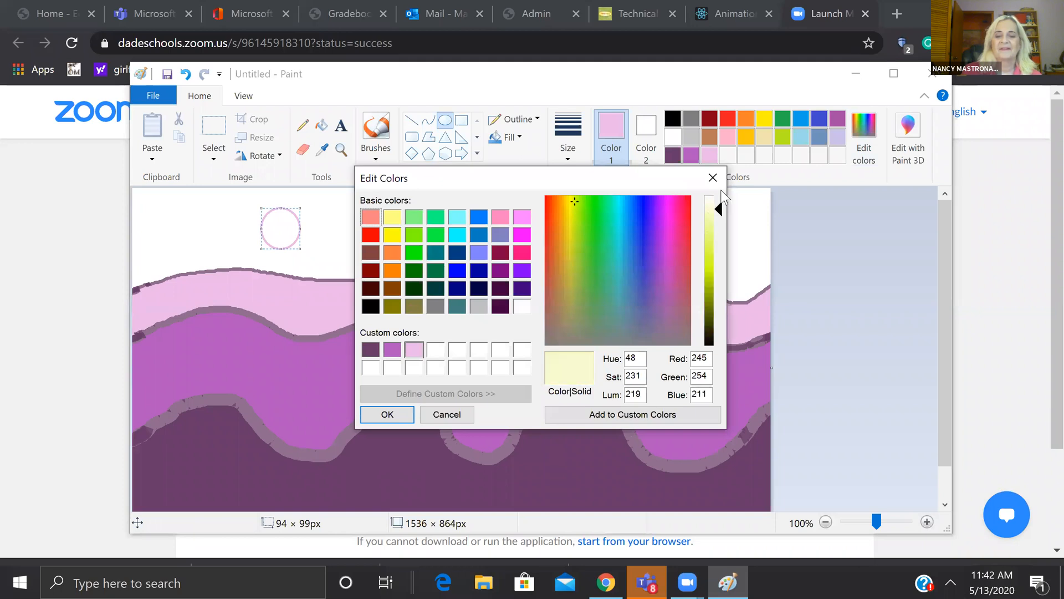
pyautogui.click(608, 418)
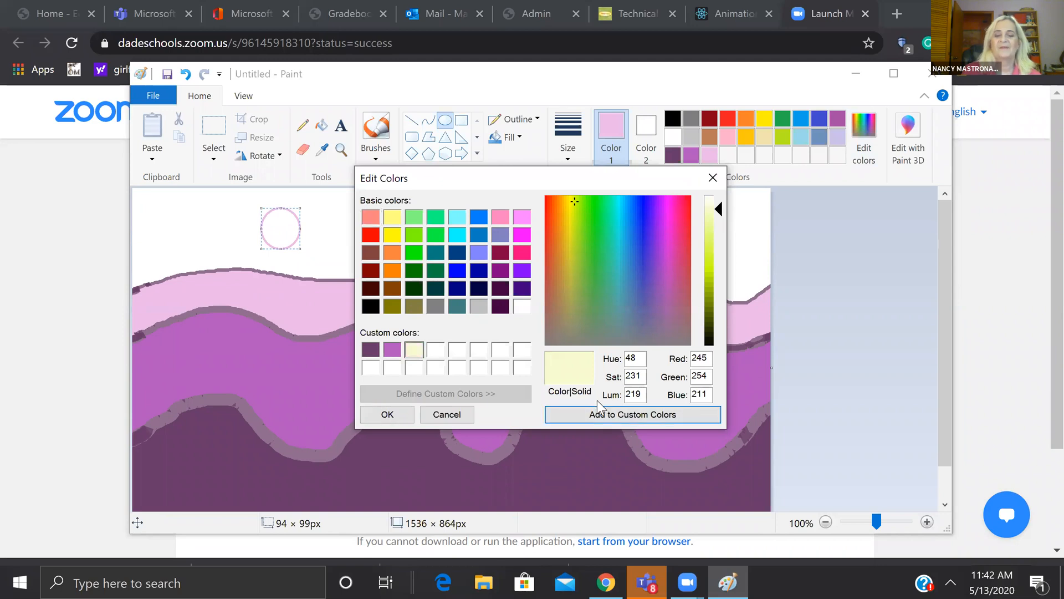
pyautogui.click(415, 348)
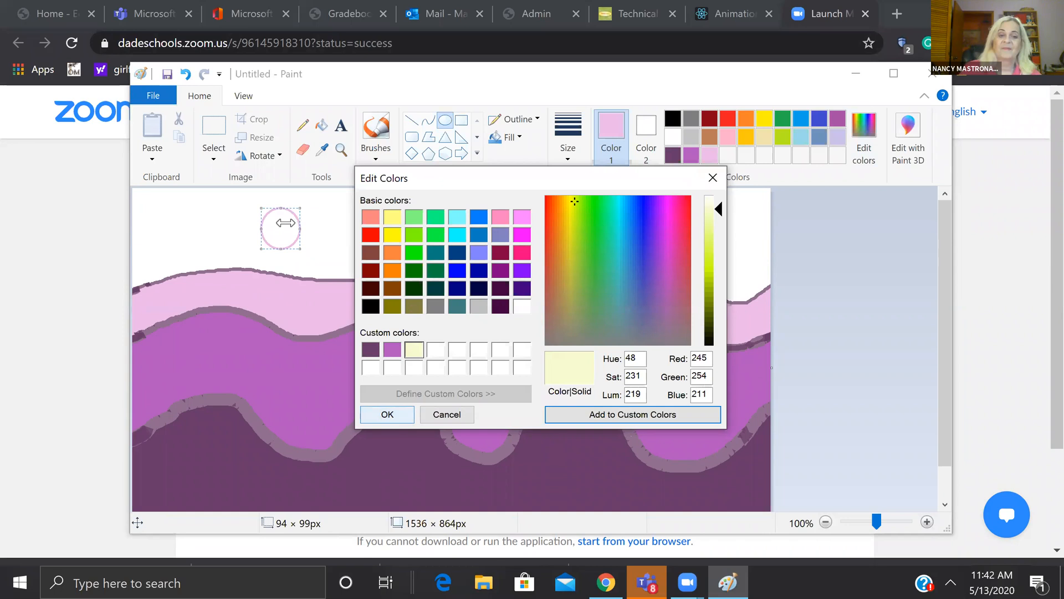
pyautogui.press('Return')
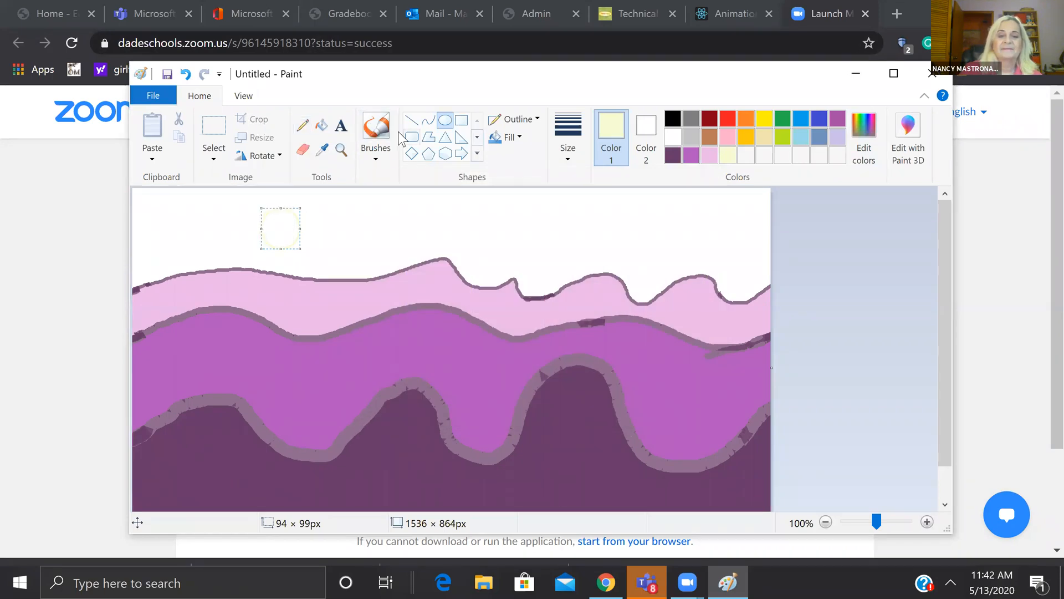
# Fill the circle with the custom pale yellow and the sky around it with bright blue.
pyautogui.click(324, 133)
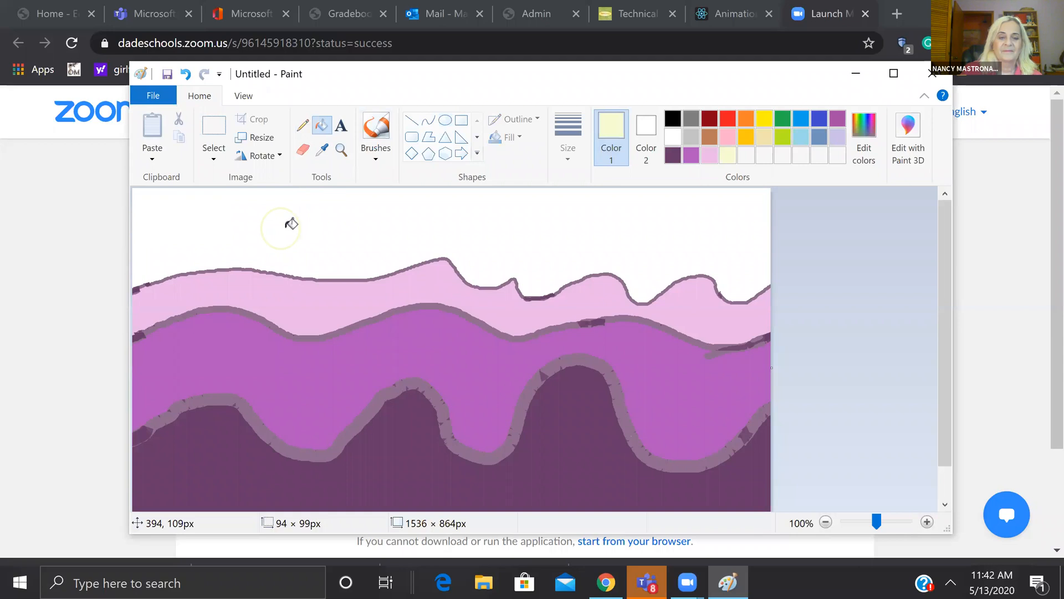
pyautogui.click(293, 223)
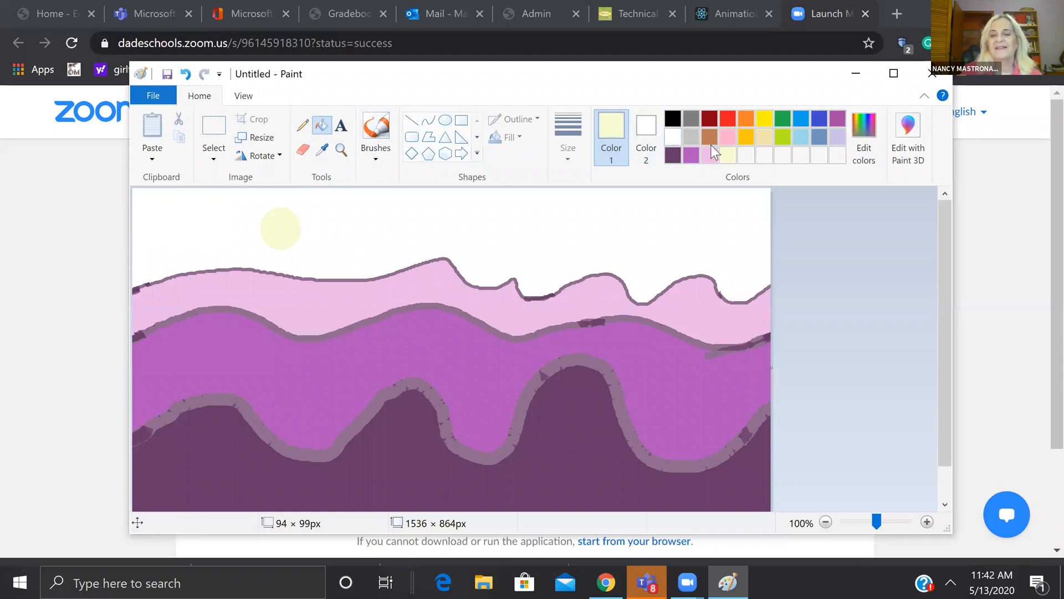
pyautogui.click(799, 118)
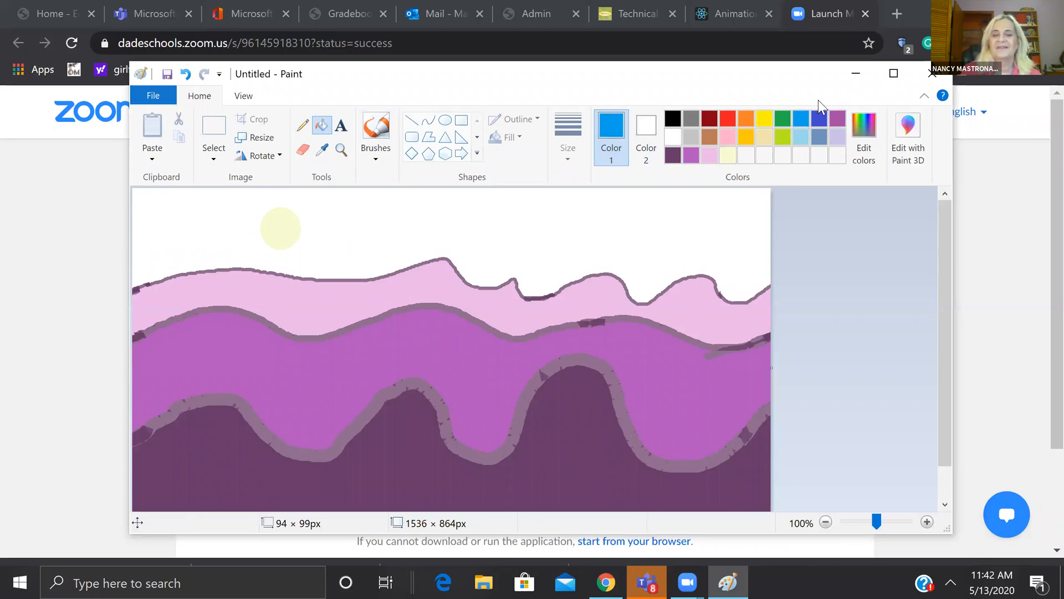
pyautogui.click(403, 198)
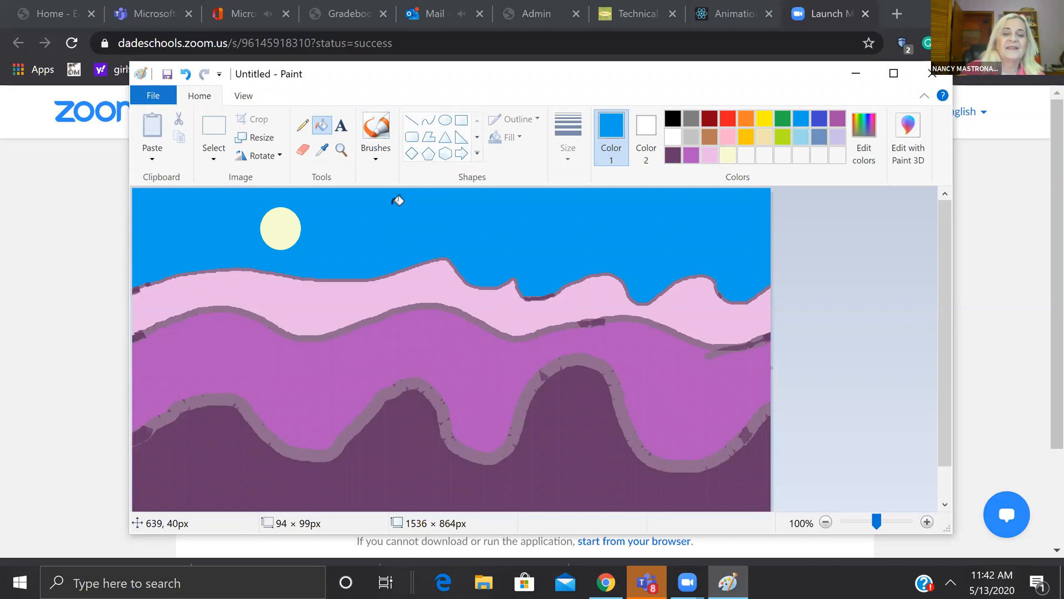
# Start saving the picture as a new file named Digital Landscape GW3 followed by the artist's full name.
pyautogui.click(153, 96)
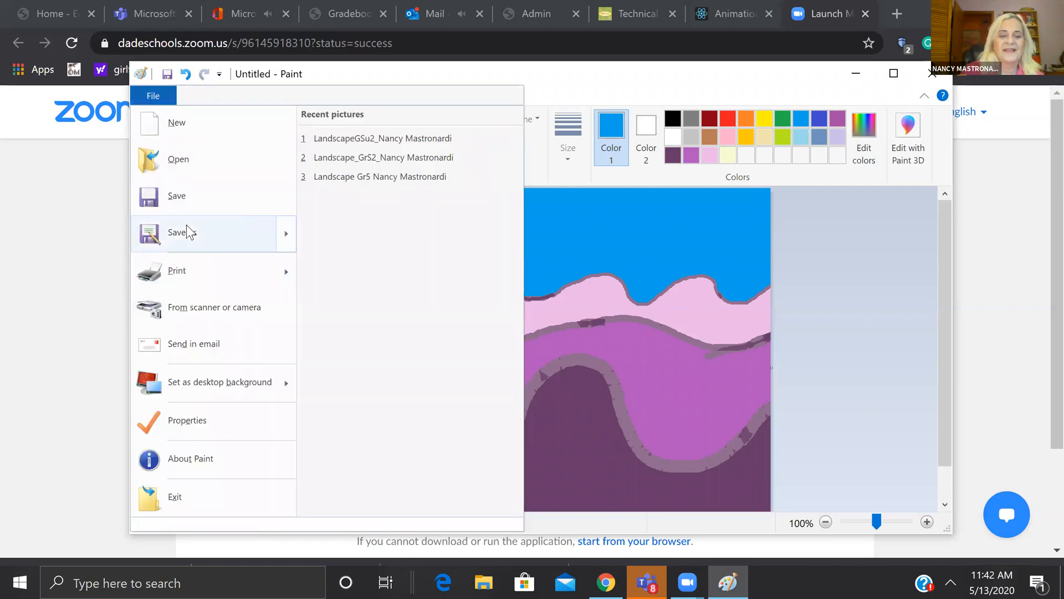
pyautogui.click(205, 238)
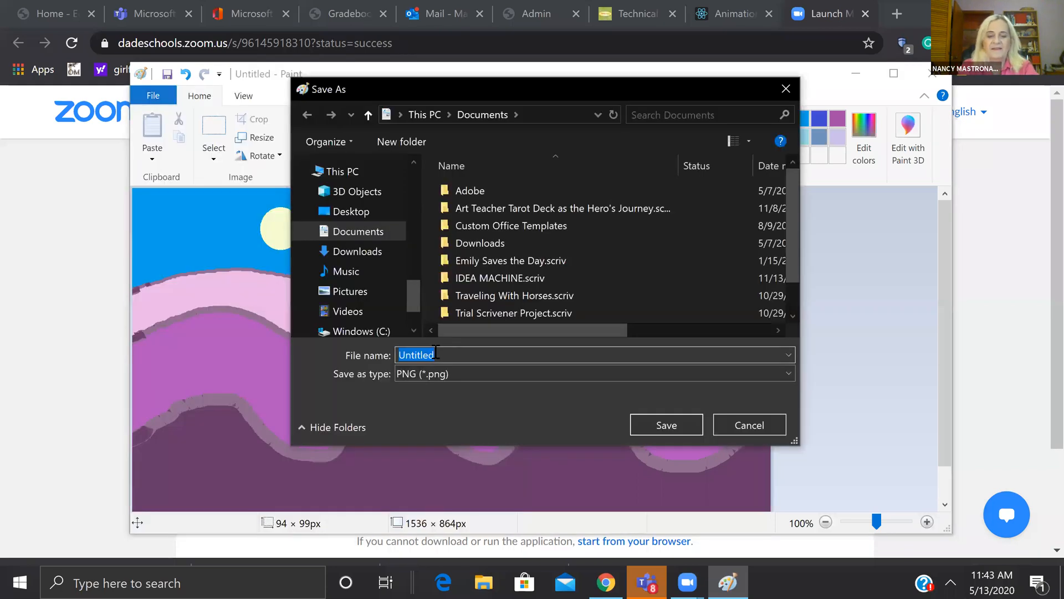
pyautogui.write('L')
pyautogui.press('BackSpace')
pyautogui.write('Digi')
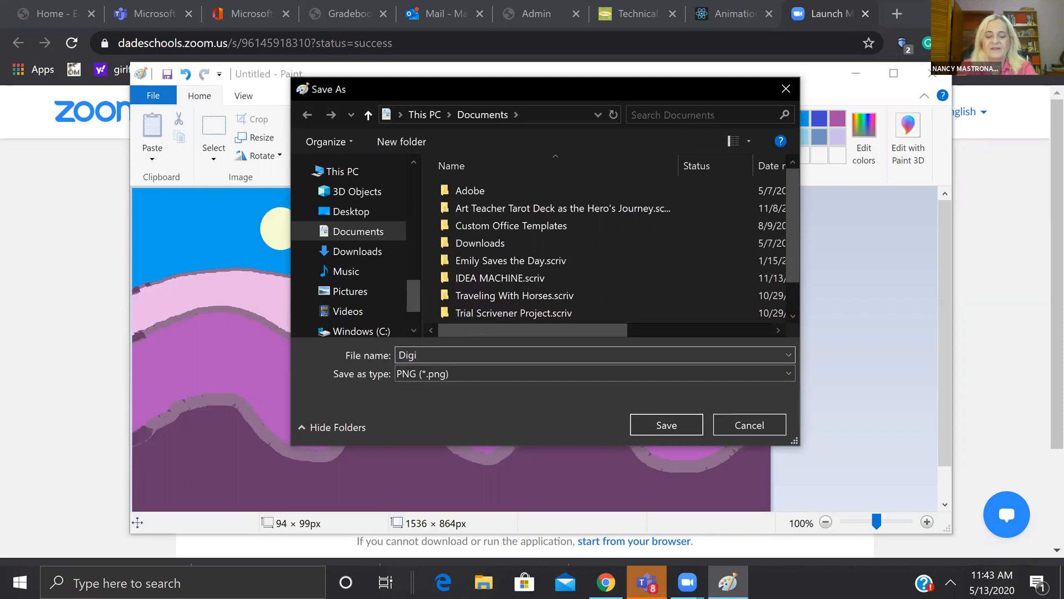
pyautogui.write('tal Landsc')
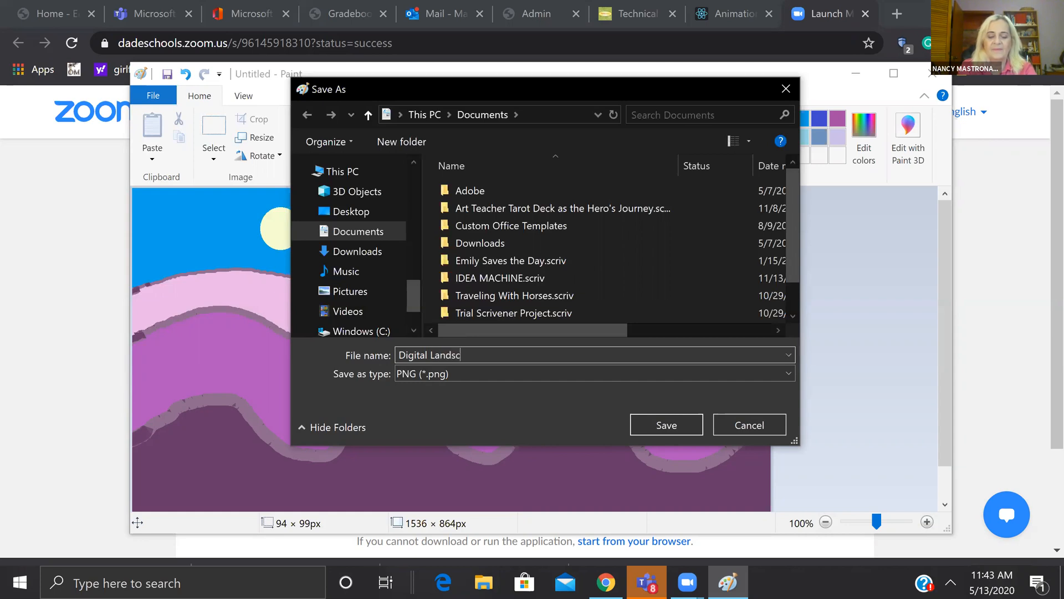
pyautogui.write('ape')
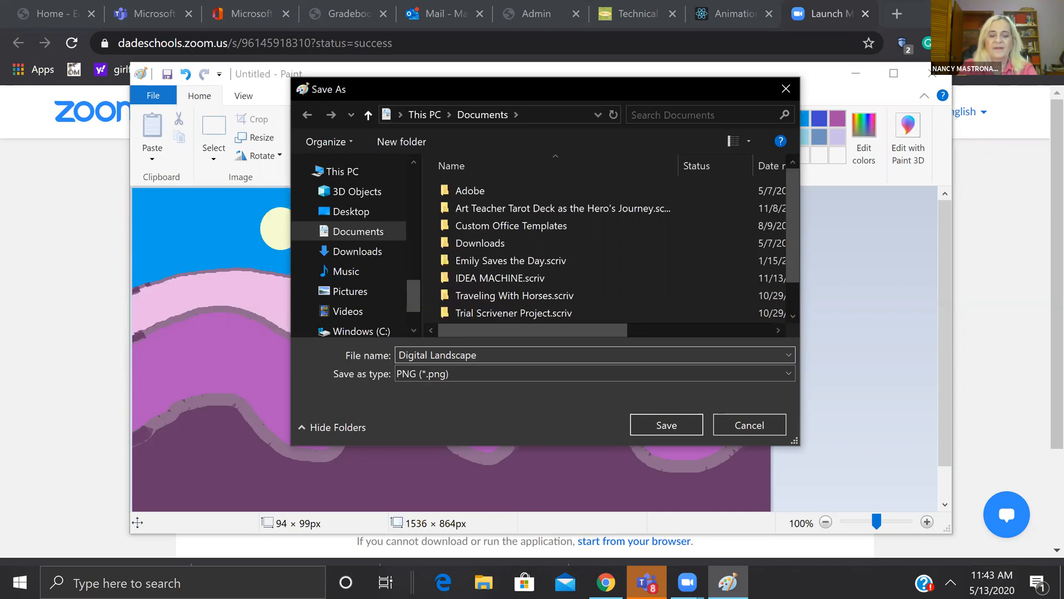
pyautogui.write(' G')
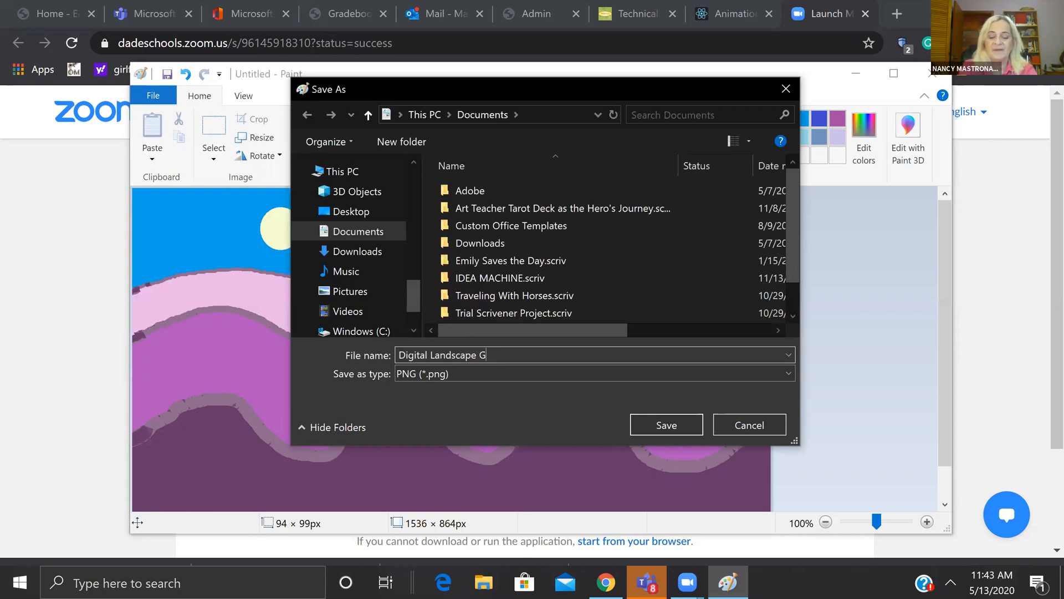
pyautogui.write('W3 Nan')
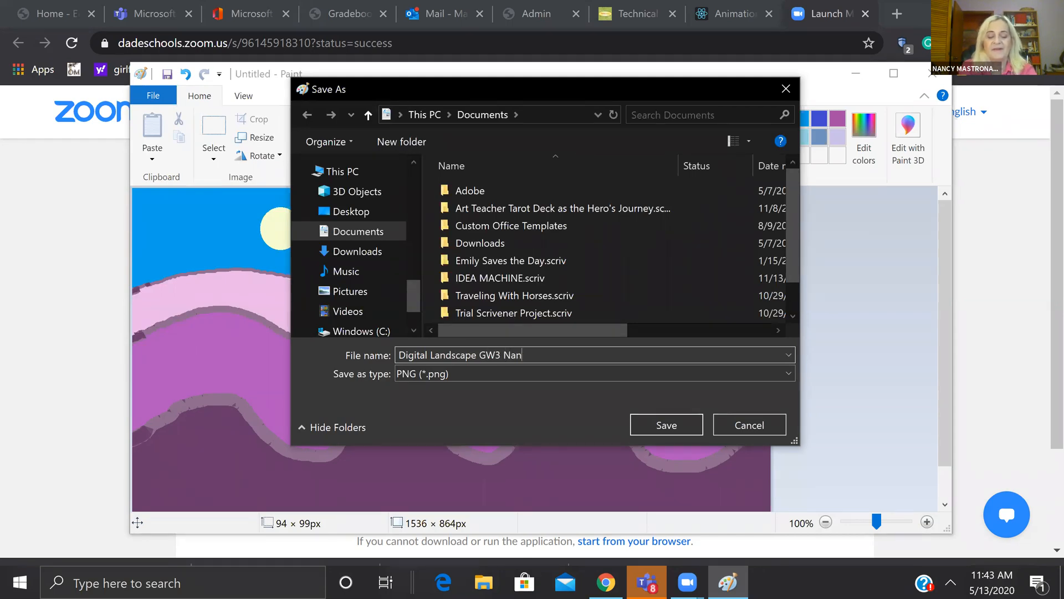
pyautogui.write('cy M')
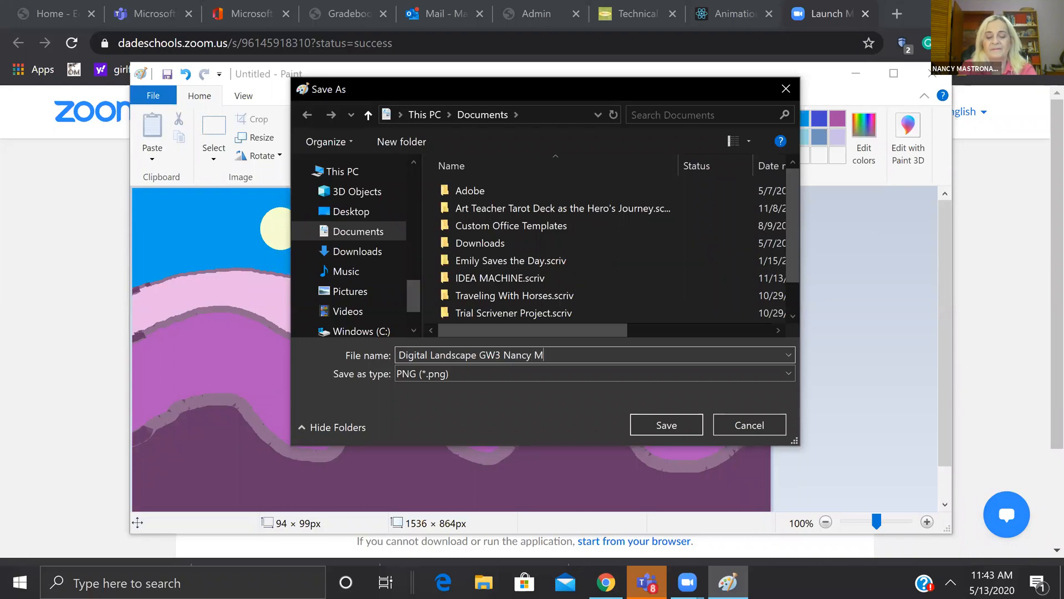
pyautogui.write('astronardi')
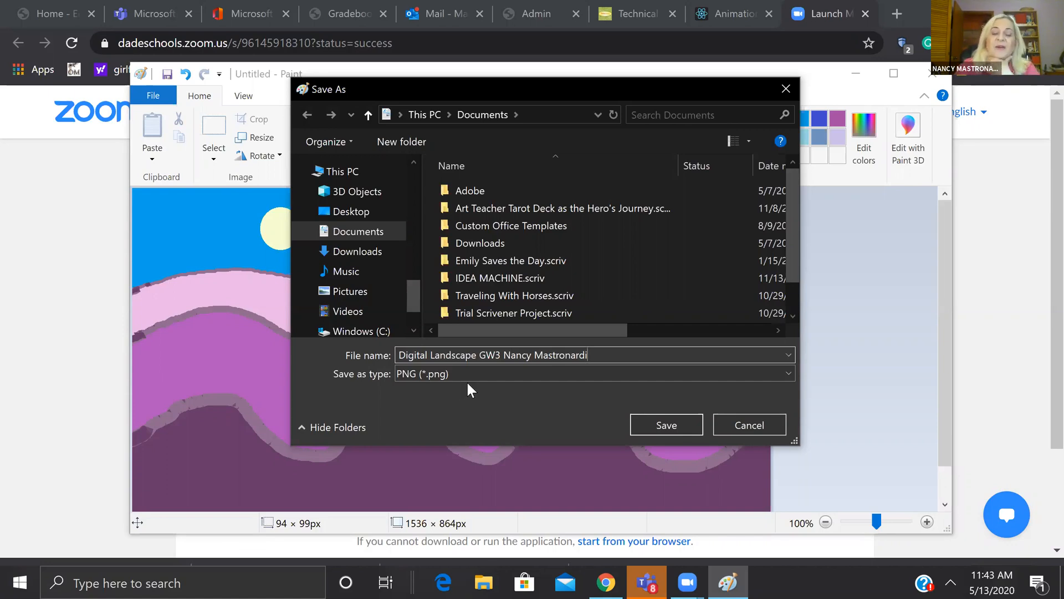
# Set the file type to JPEG and save the picture in the Documents folder.
pyautogui.click(792, 375)
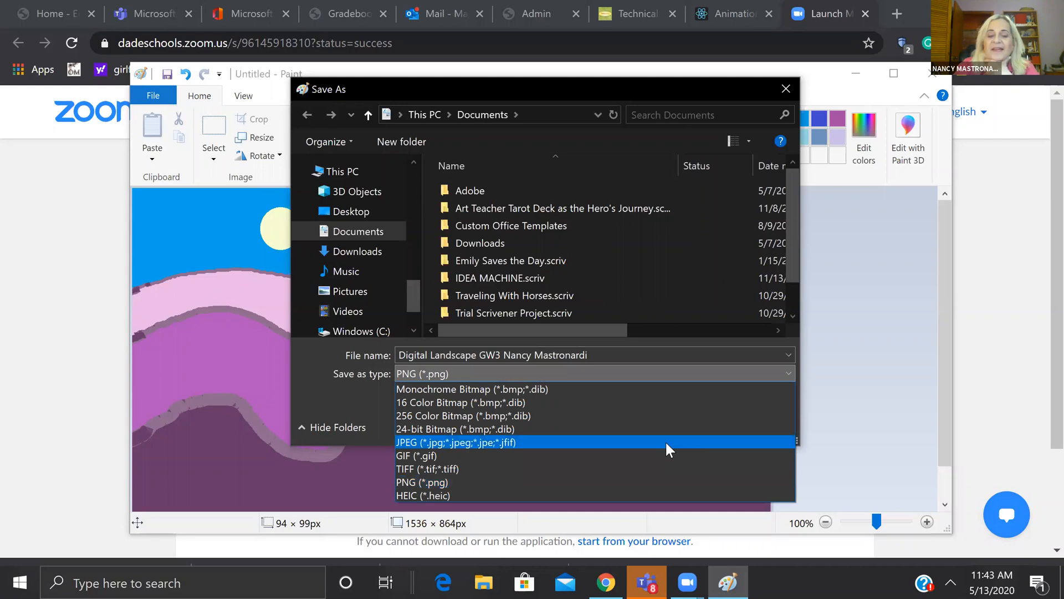
pyautogui.click(665, 442)
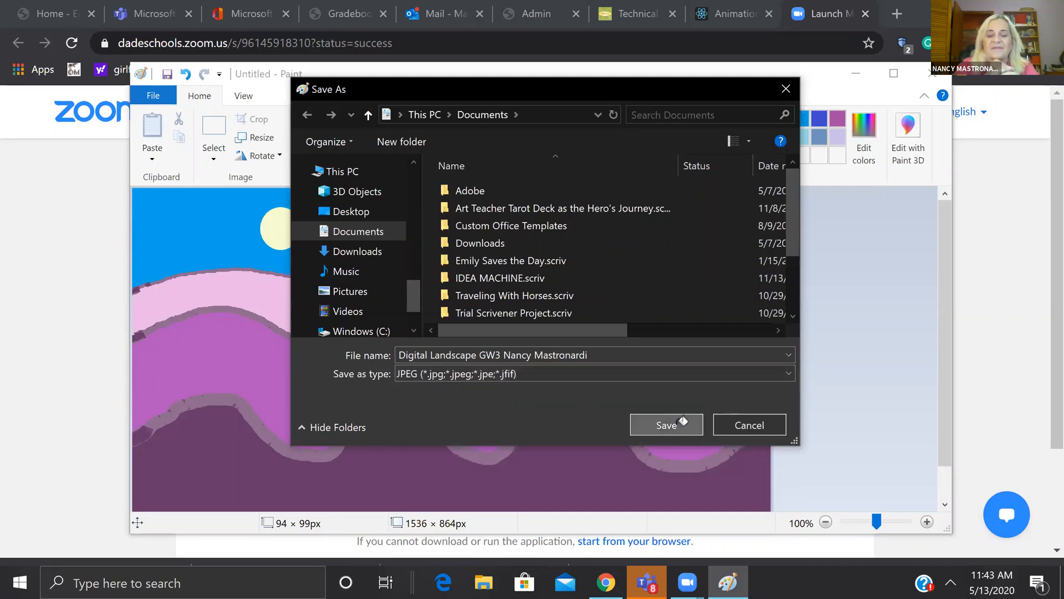
pyautogui.click(666, 425)
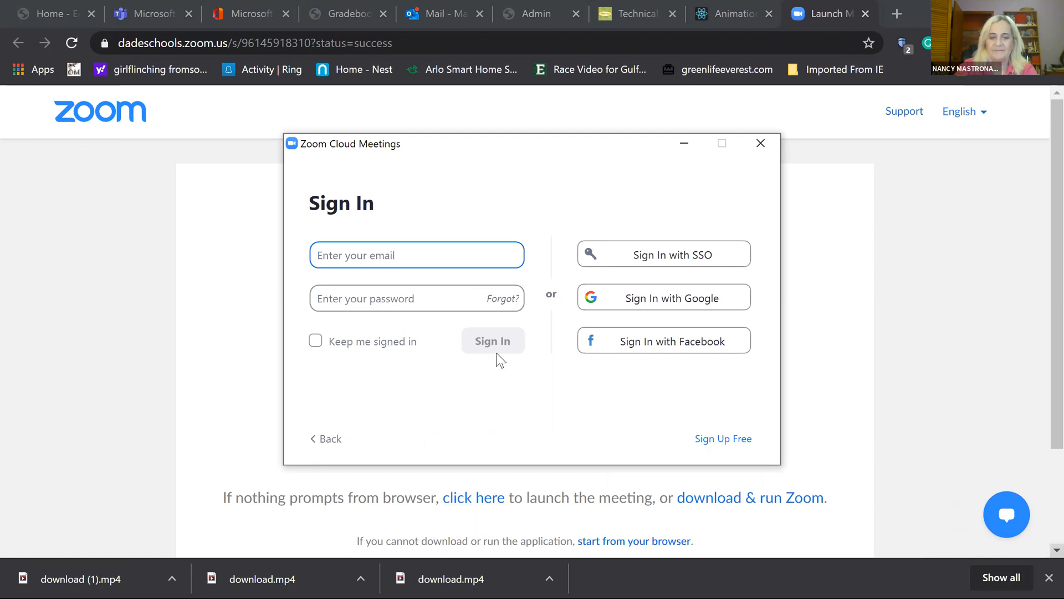
# Leave the Zoom launch page and switch to the Microsoft Teams page in Chrome.
pyautogui.scroll(-3, 487, 371)
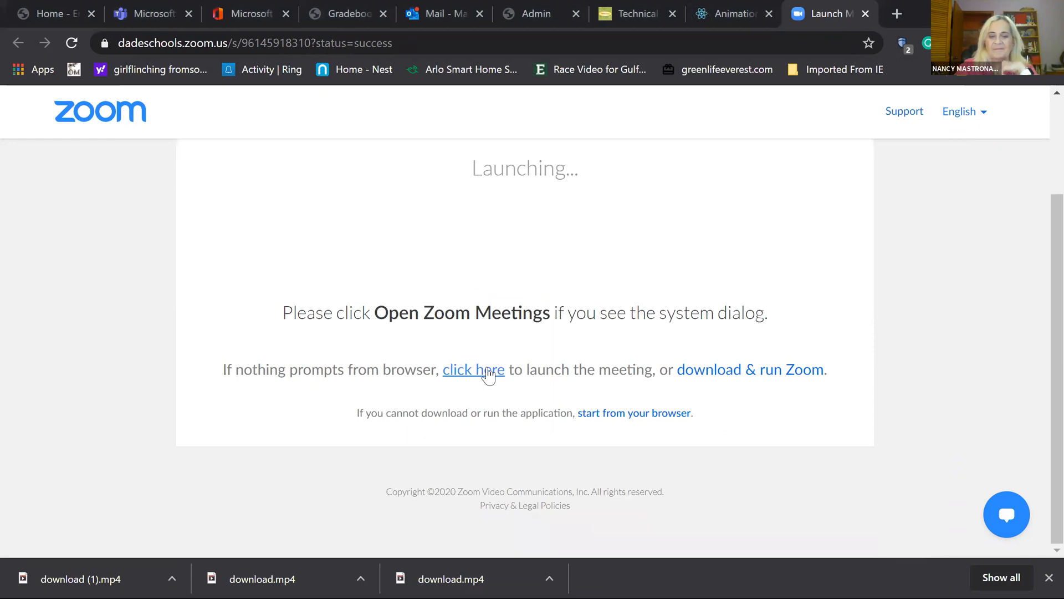
pyautogui.click(630, 421)
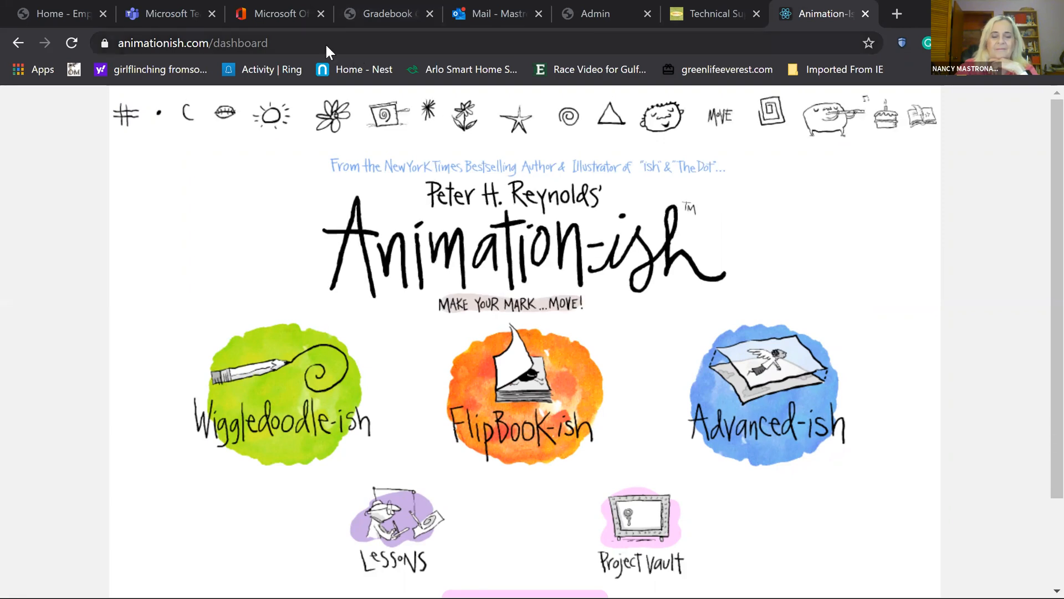
pyautogui.click(172, 14)
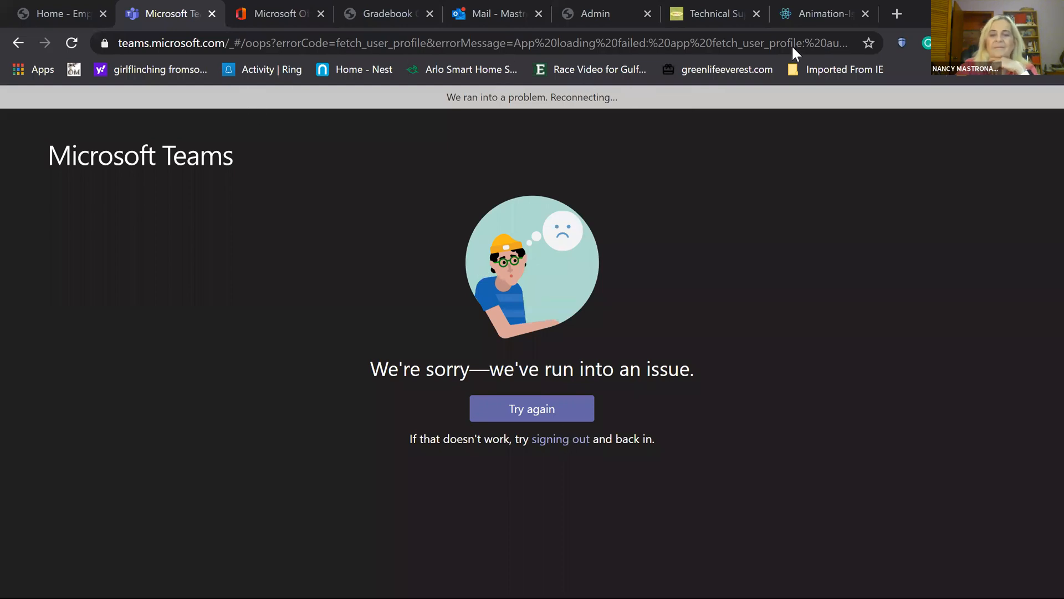
# Restore the browser window to a smaller size, open an empty tab and return to the Microsoft Teams page.
pyautogui.press('super+Down')
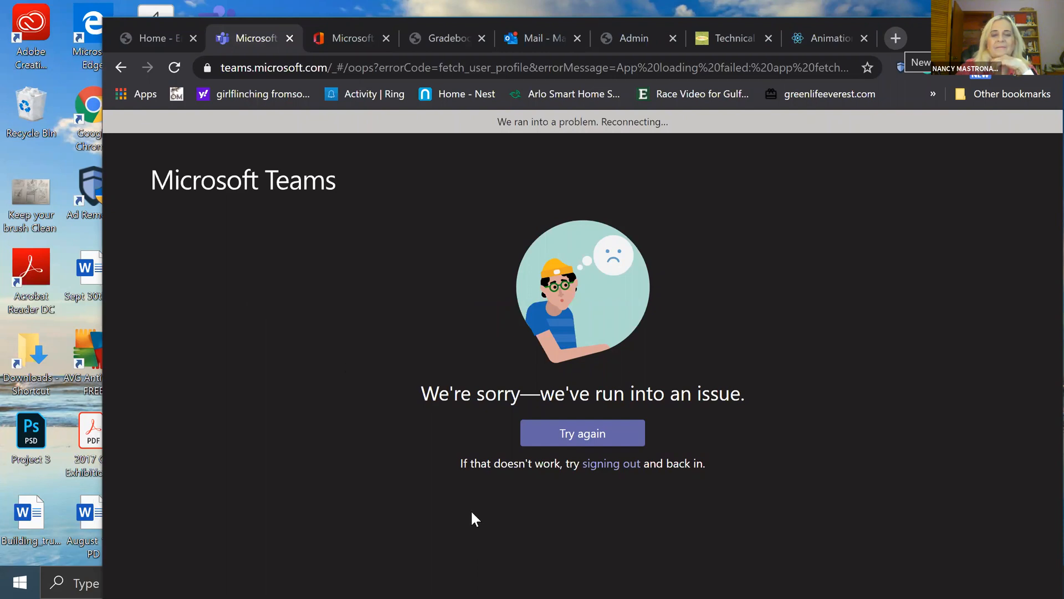
pyautogui.hotkey('ctrl', 't')
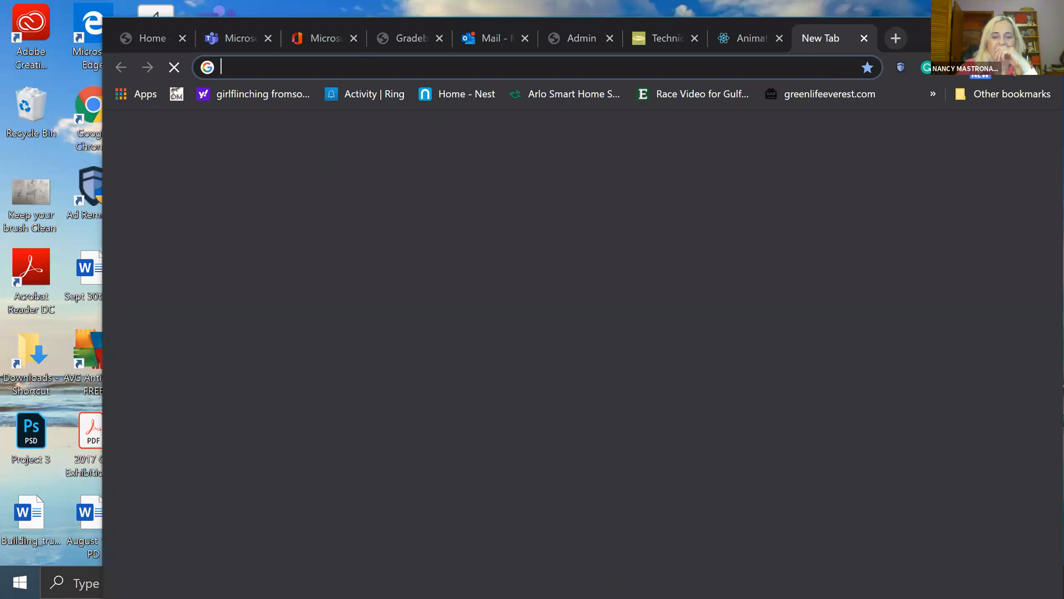
pyautogui.hotkey('ctrl', '2')
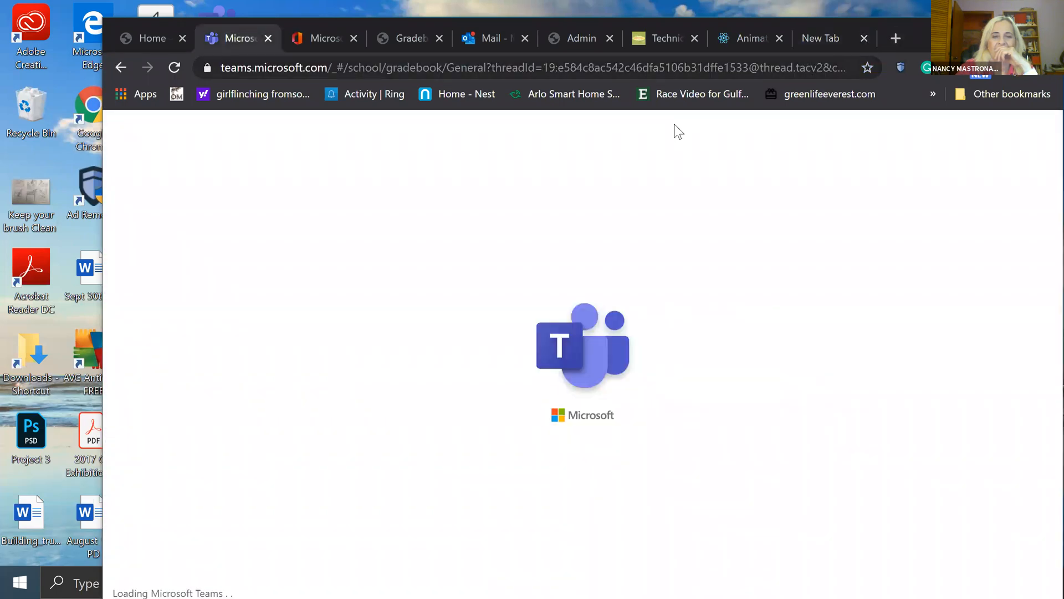